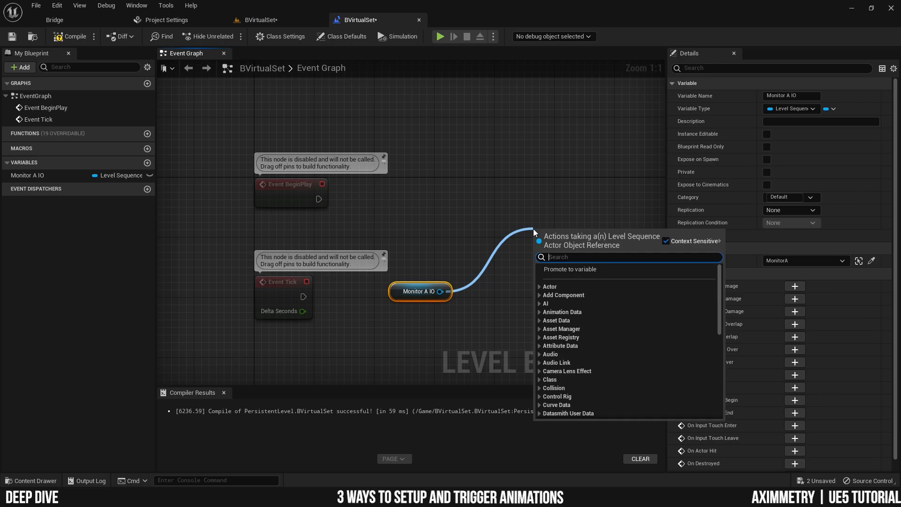
Add a Play (SequencePlayer) node from the Monitor A IO reference and place it above the Sequence Player node
{"action": "type", "text": "play"}
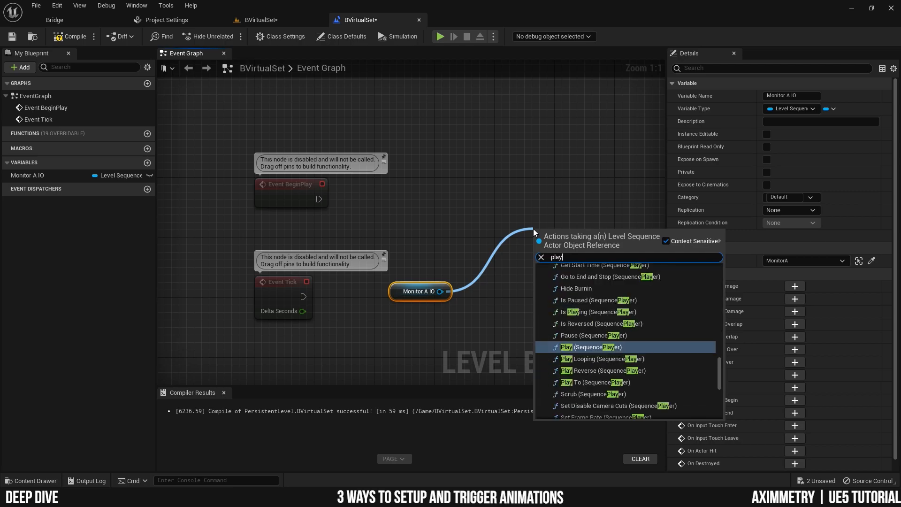
{"action": "left_click", "coordinate": [596, 348]}
{"action": "left_click_drag", "start_coordinate": [538, 227], "coordinate": [563, 168]}
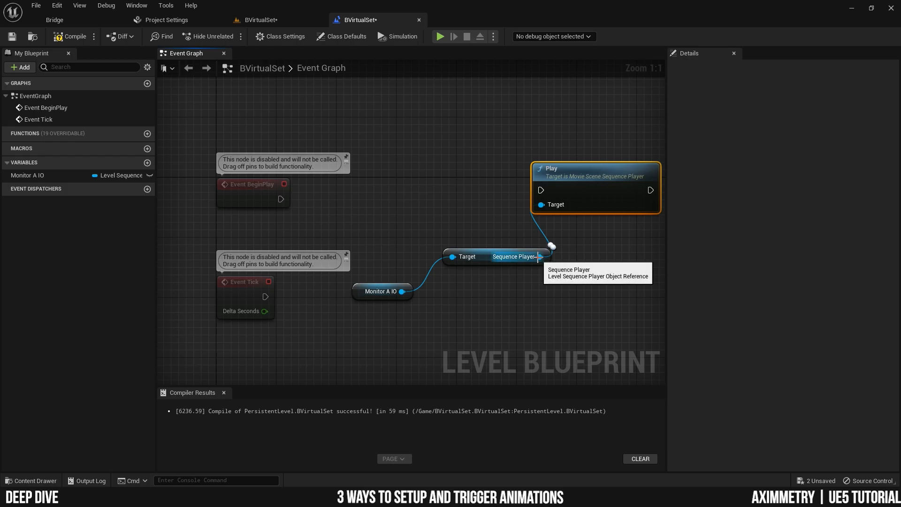
Add a Play Reverse node from the Sequence Player output and arrange the Play and Play Reverse nodes one above the other
{"action": "left_click_drag", "start_coordinate": [540, 258], "coordinate": [562, 310]}
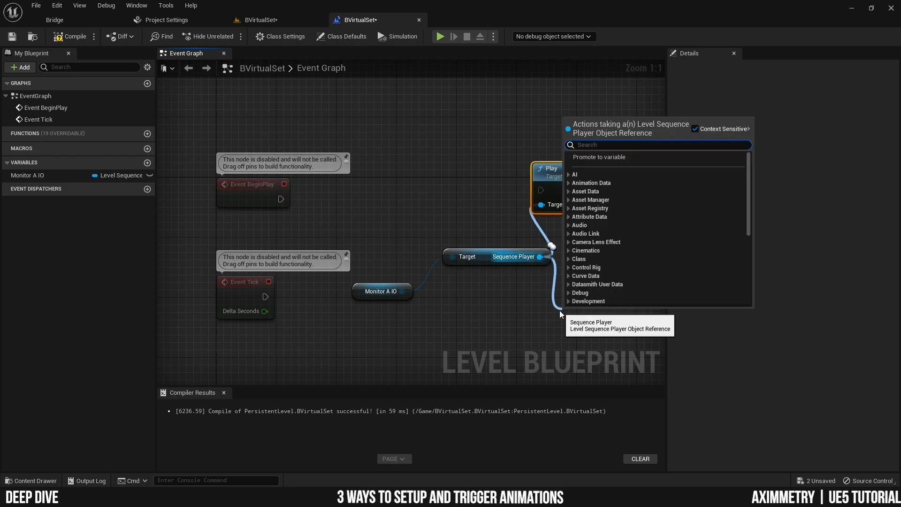
{"action": "type", "text": "play"}
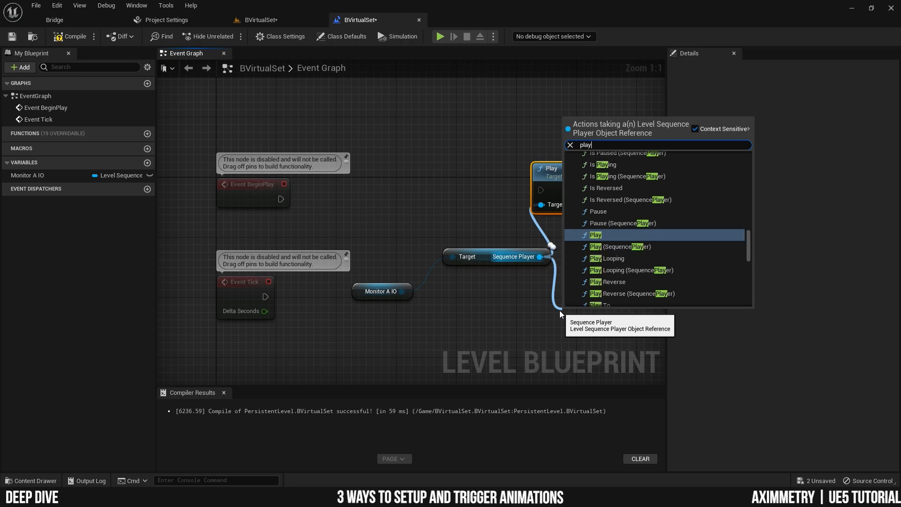
{"action": "left_click", "coordinate": [612, 281]}
{"action": "left_click_drag", "start_coordinate": [579, 183], "coordinate": [631, 228]}
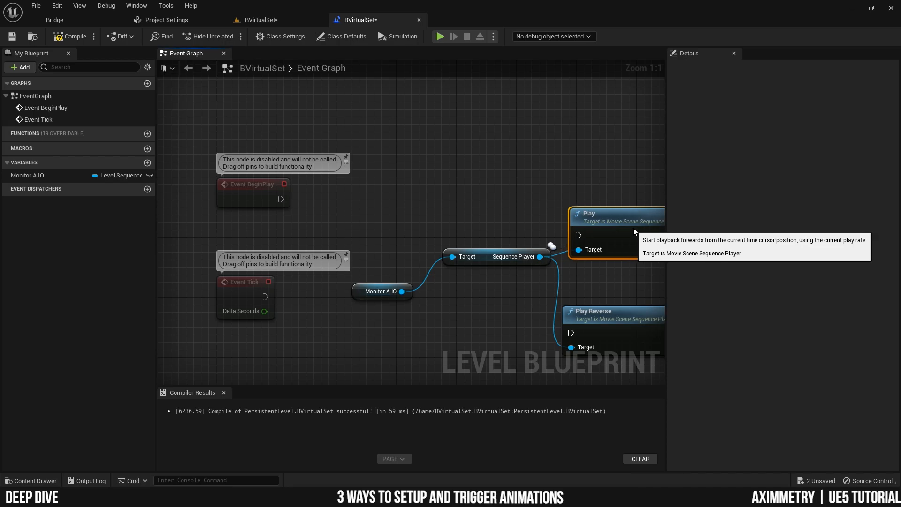
{"action": "left_click_drag", "start_coordinate": [606, 311], "coordinate": [618, 296]}
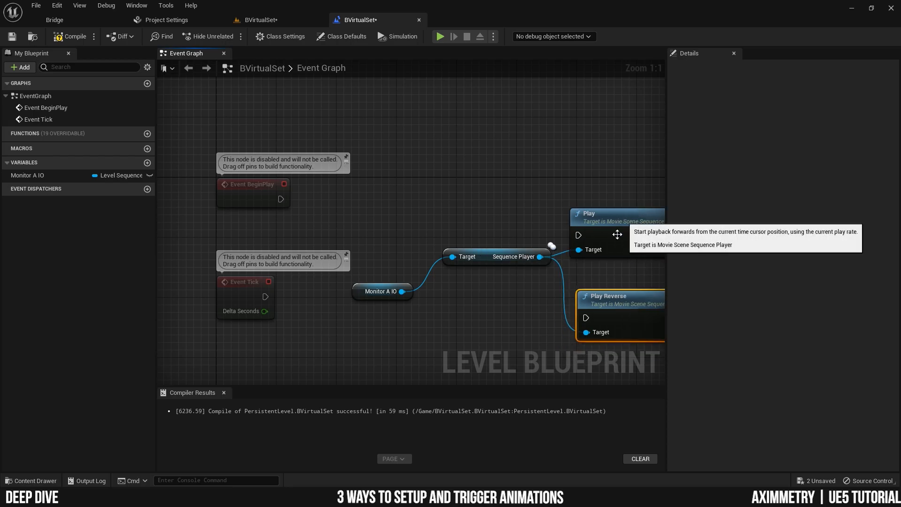
Add a Get Aximmetry Trigger node to the event graph and place it above the Sequence Player node
{"action": "right_click", "coordinate": [414, 216]}
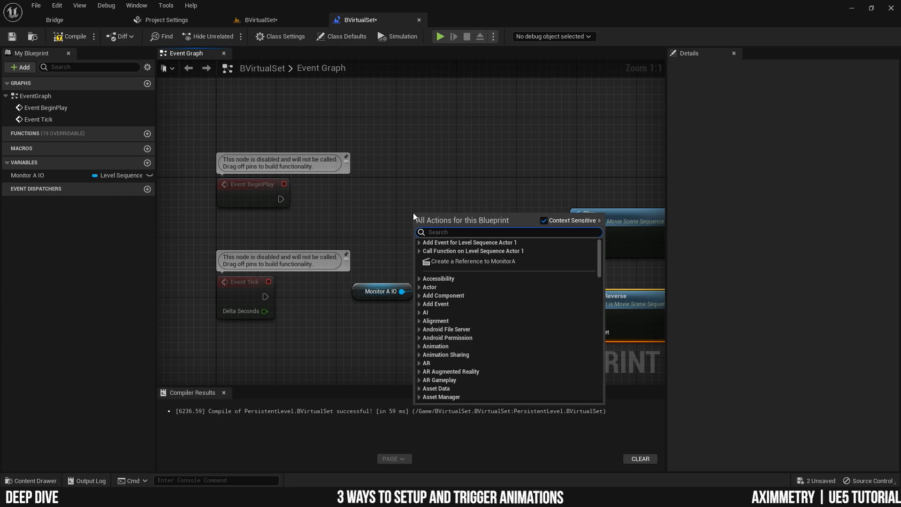
{"action": "type", "text": "get aximm"}
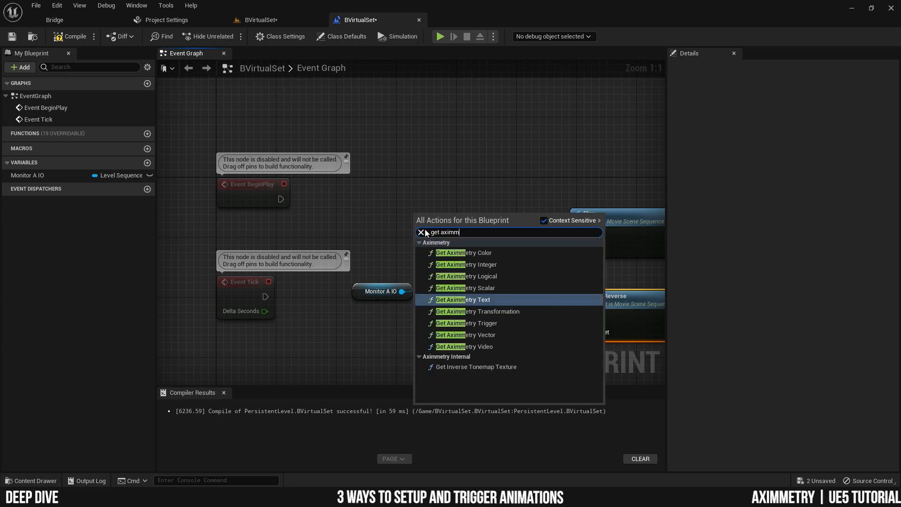
{"action": "left_click", "coordinate": [484, 323]}
{"action": "left_click_drag", "start_coordinate": [489, 215], "coordinate": [474, 184]}
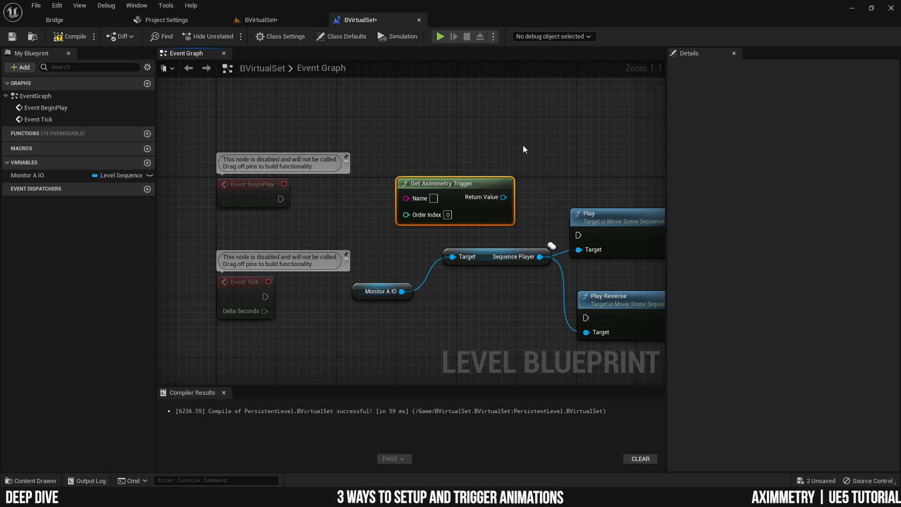
Close the compiler results and set the Get Aximmetry Trigger node's Name to Monitor A IO
{"action": "right_click_drag", "start_coordinate": [528, 149], "coordinate": [465, 139]}
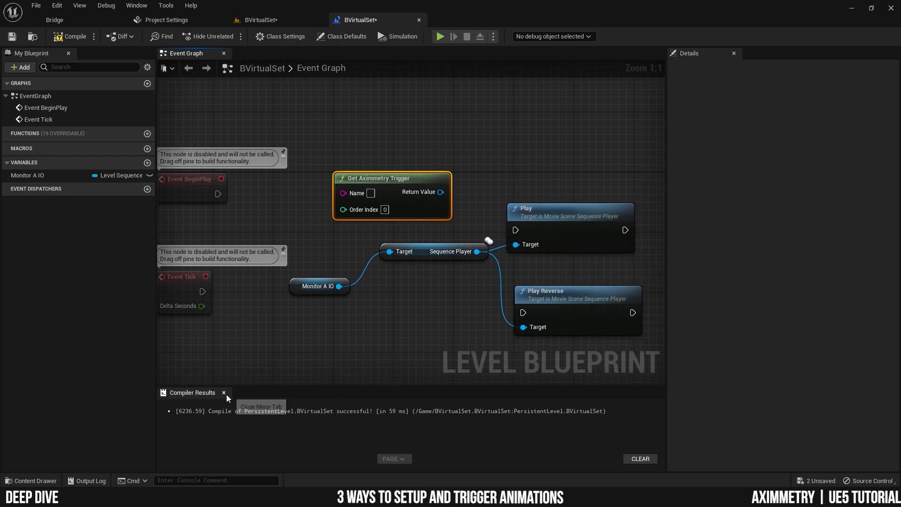
{"action": "left_click", "coordinate": [224, 393]}
{"action": "scroll", "coordinate": [349, 327], "scroll_direction": "down", "scroll_amount": 1}
{"action": "mouse_move", "coordinate": [411, 134]}
{"action": "right_mouse_down"}
{"action": "mouse_move", "coordinate": [434, 142]}
{"action": "mouse_move", "coordinate": [425, 143]}
{"action": "right_mouse_up"}
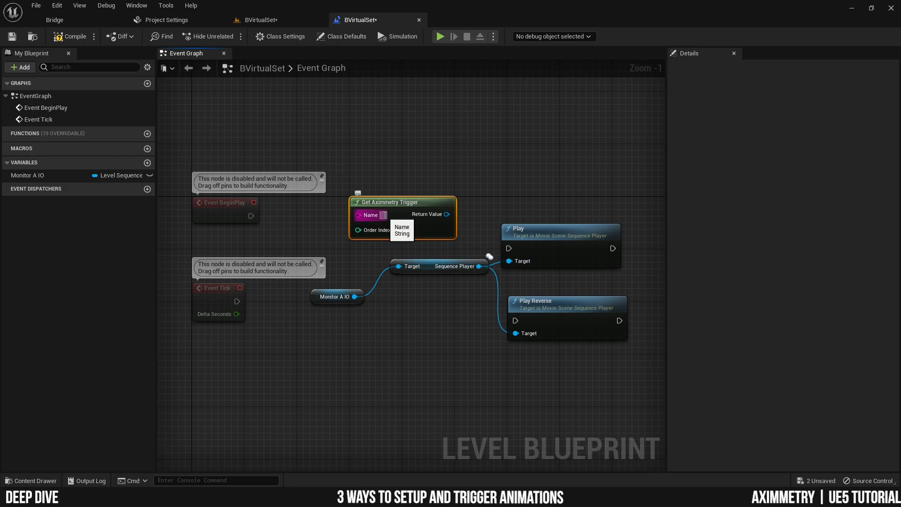
{"action": "type", "text": "Moni"}
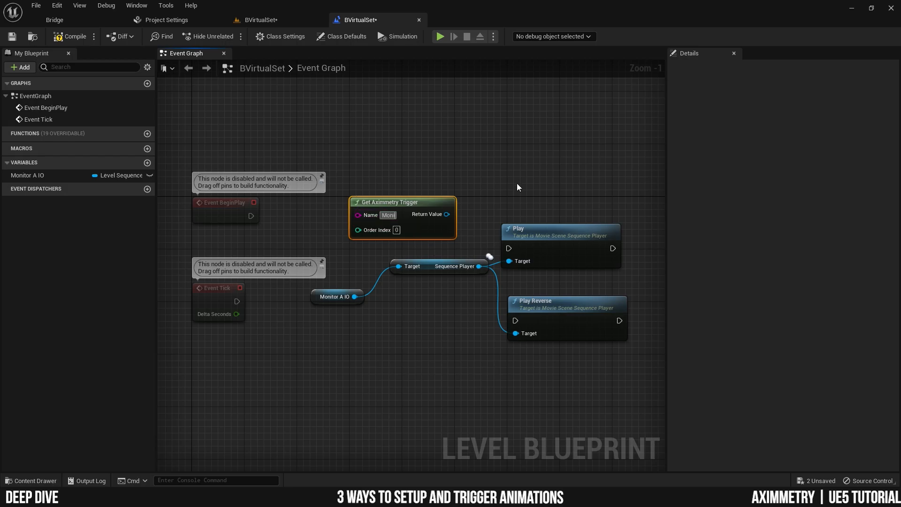
{"action": "type", "text": "tor A IO"}
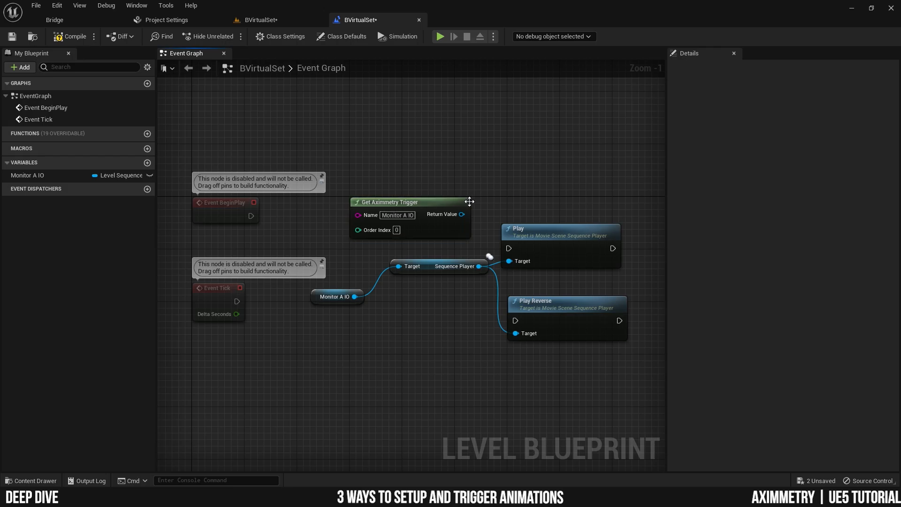
Move the Get Aximmetry Trigger node aside and add a Bind Event to Trigger node from its Return Value
{"action": "left_click_drag", "start_coordinate": [451, 203], "coordinate": [488, 159]}
{"action": "type", "text": "bind"}
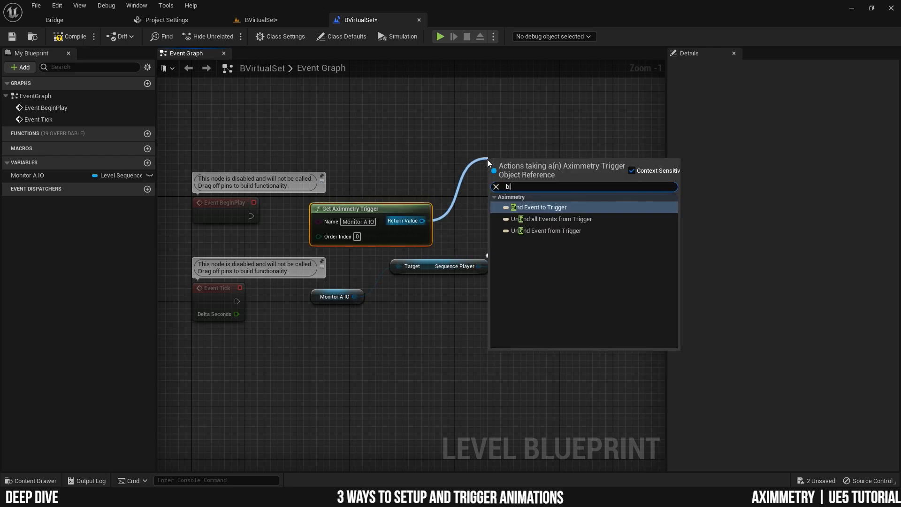
{"action": "left_click", "coordinate": [539, 208]}
Connect Event BeginPlay to Bind Event to Trigger and arrange the BeginPlay, bind and Get Aximmetry Trigger nodes with more space
{"action": "left_click_drag", "start_coordinate": [253, 217], "coordinate": [496, 175]}
{"action": "left_click_drag", "start_coordinate": [220, 201], "coordinate": [270, 156]}
{"action": "left_click_drag", "start_coordinate": [527, 167], "coordinate": [500, 162]}
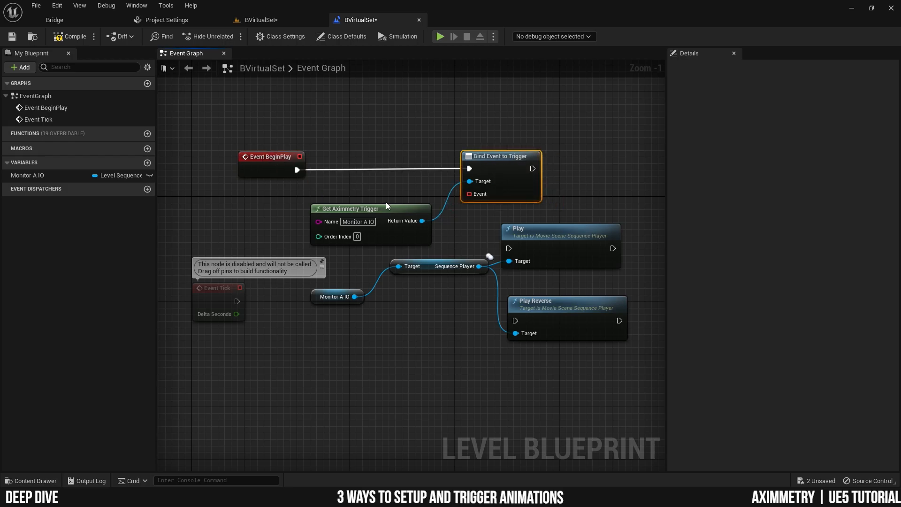
{"action": "left_click_drag", "start_coordinate": [382, 209], "coordinate": [291, 206]}
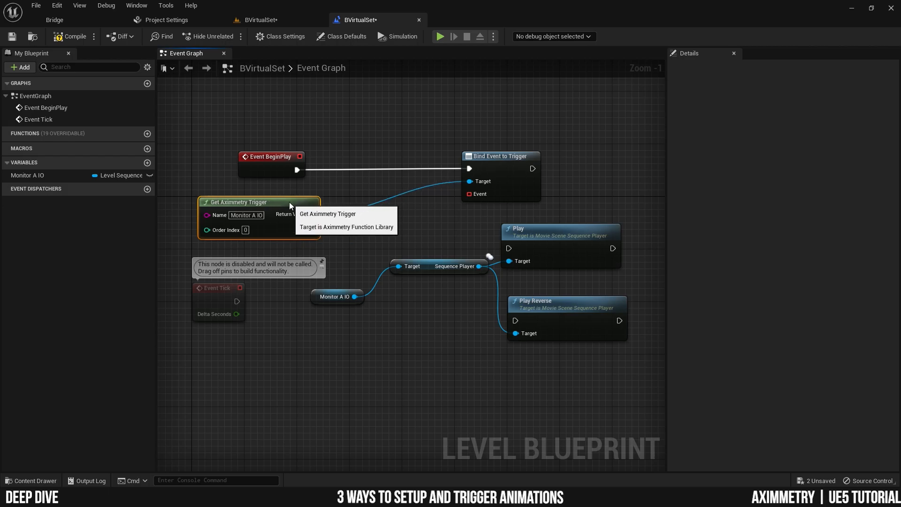
Add a custom event linked to the Event pin of Bind Event to Trigger and place it below and left of that node
{"action": "left_click_drag", "start_coordinate": [468, 196], "coordinate": [469, 197]}
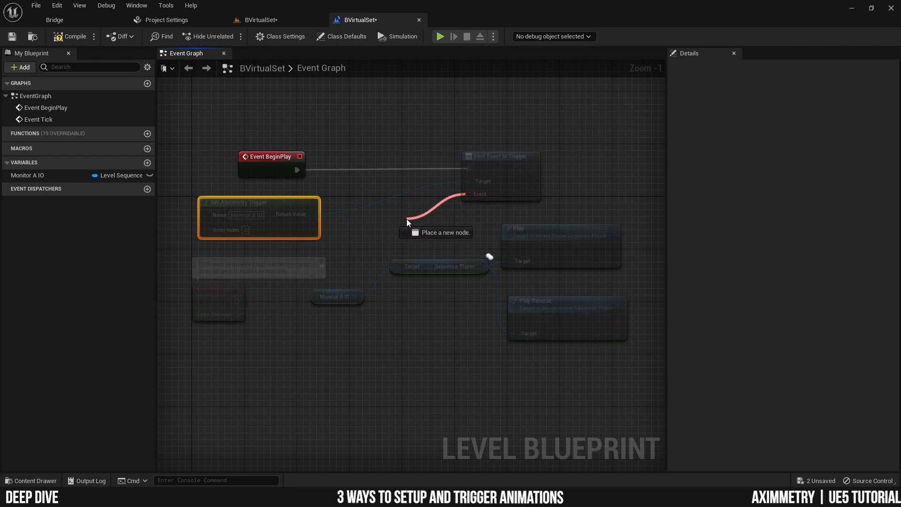
{"action": "left_click_drag", "start_coordinate": [407, 219], "coordinate": [407, 219]}
{"action": "type", "text": "custom"}
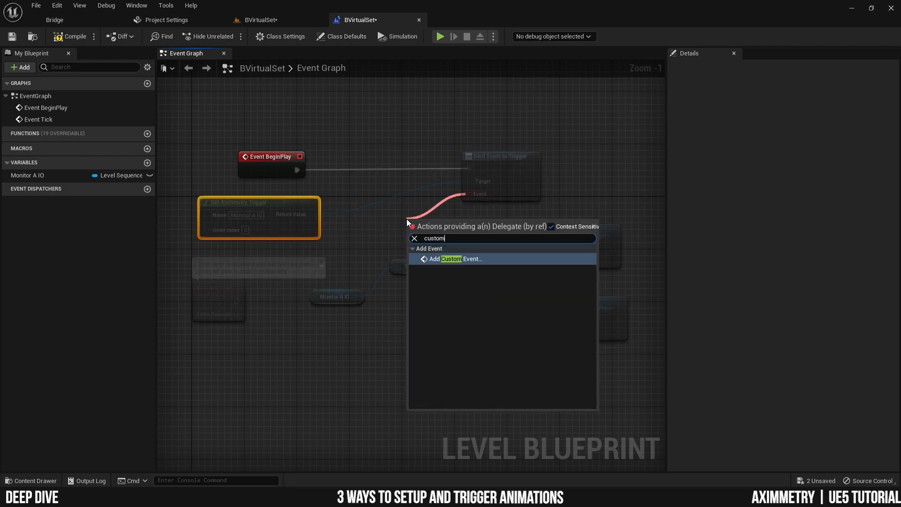
{"action": "left_click", "coordinate": [456, 259]}
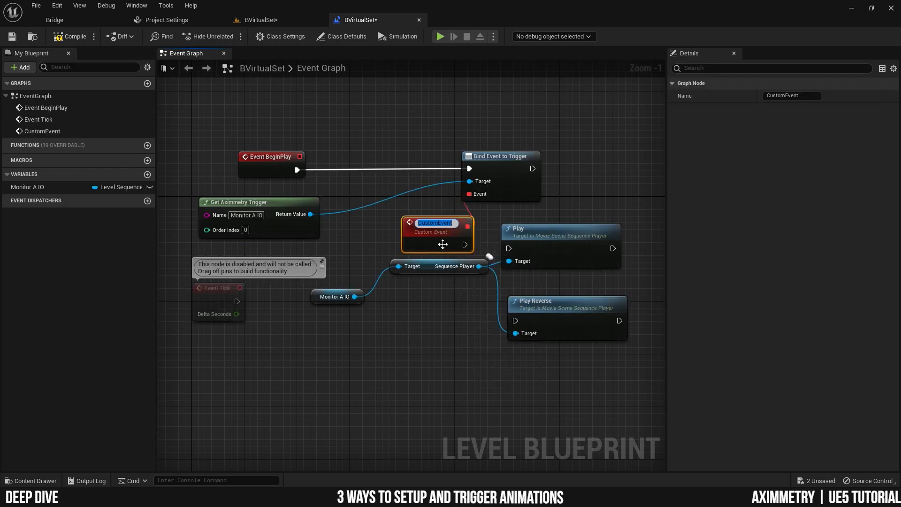
{"action": "left_click", "coordinate": [497, 218]}
{"action": "left_click_drag", "start_coordinate": [432, 227], "coordinate": [392, 229]}
Move the Monitor A IO playback nodes lower and add a Flip Flop node to the custom event's execution output
{"action": "right_click_drag", "start_coordinate": [482, 288], "coordinate": [443, 270]}
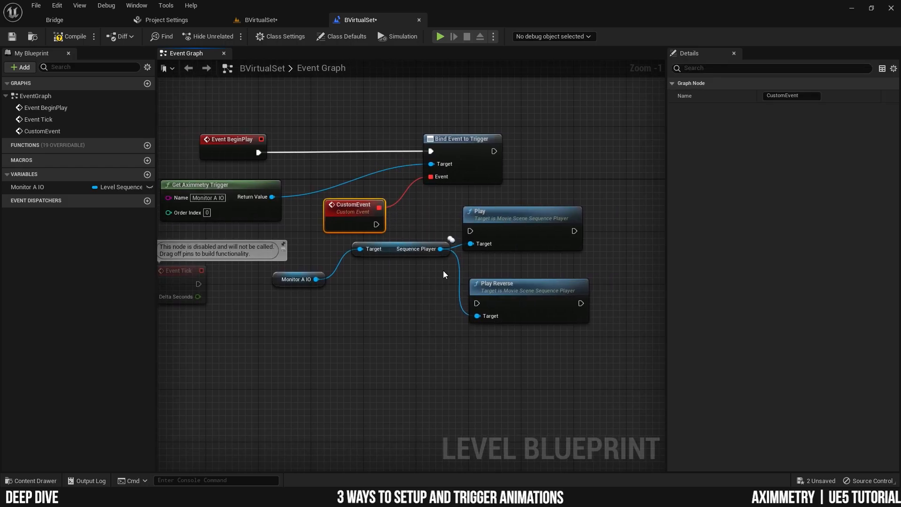
{"action": "left_click_drag", "start_coordinate": [277, 337], "coordinate": [590, 280]}
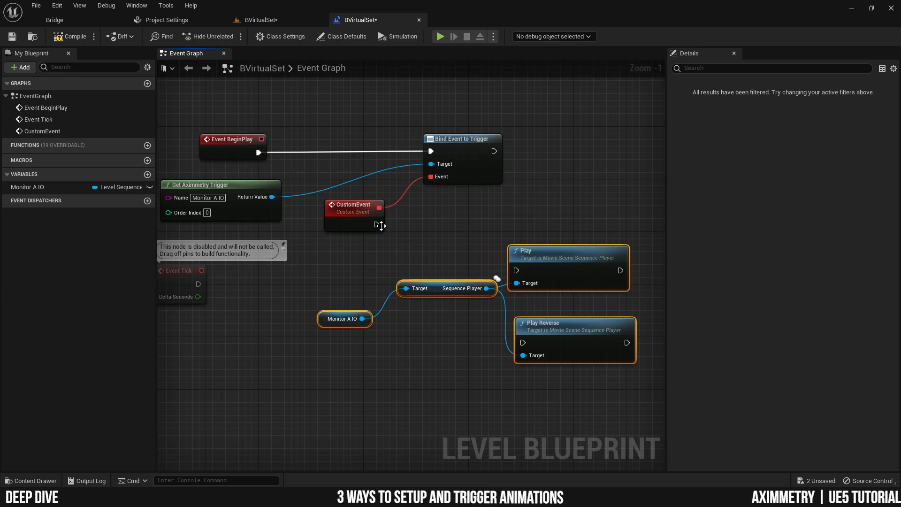
{"action": "left_click_drag", "start_coordinate": [384, 228], "coordinate": [425, 241]}
{"action": "type", "text": "flip"}
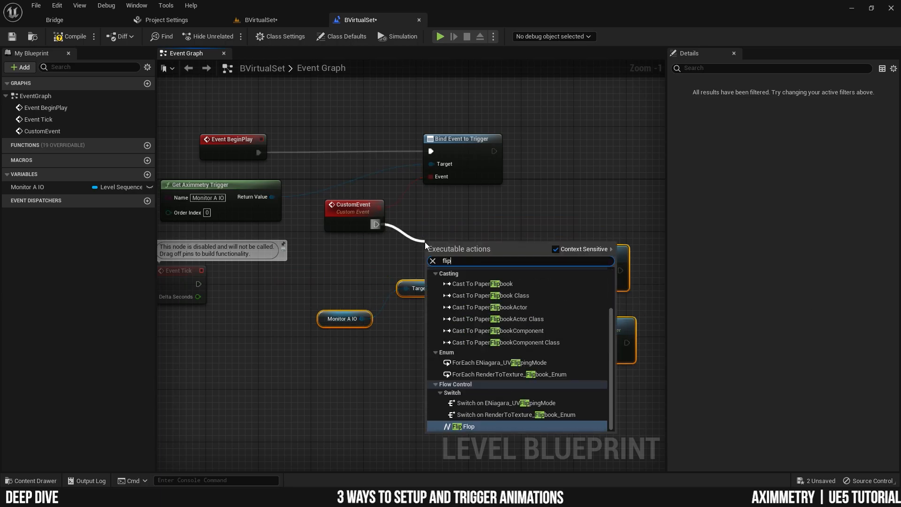
{"action": "left_click", "coordinate": [478, 427]}
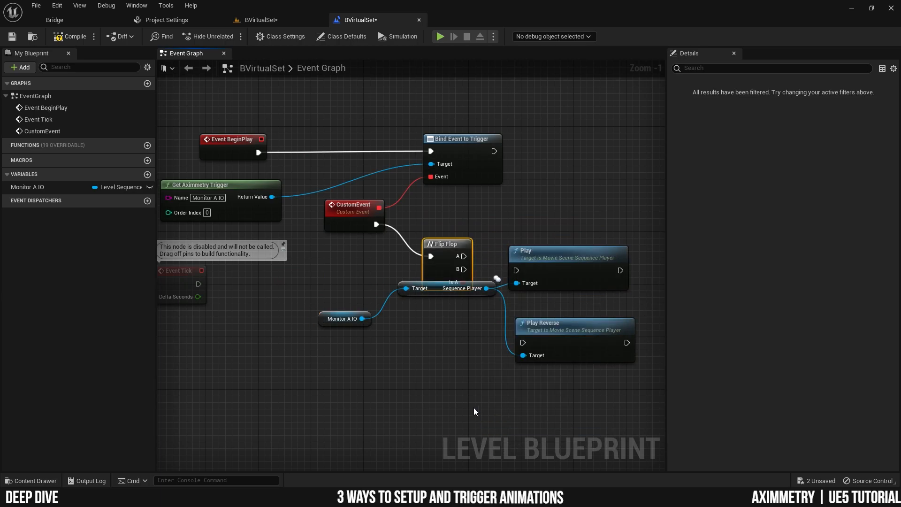
{"action": "left_click_drag", "start_coordinate": [460, 239], "coordinate": [468, 213]}
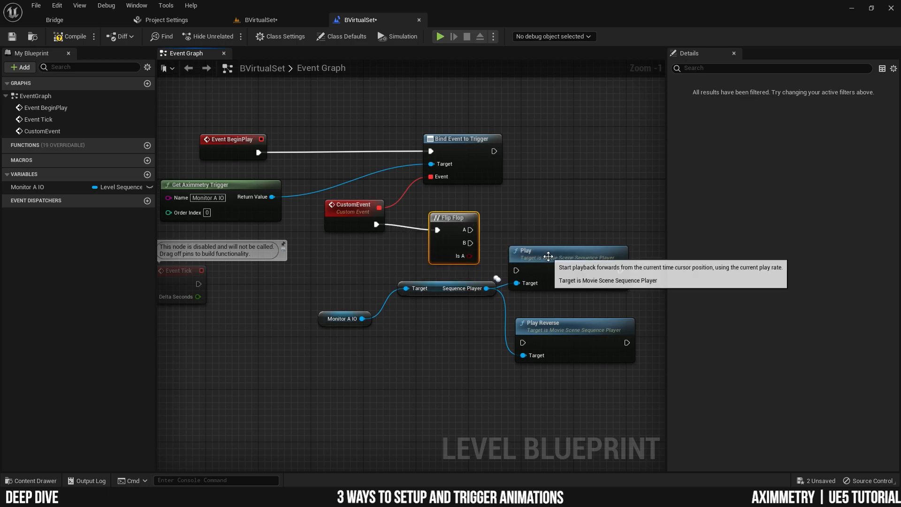
Connect Flip Flop output A to Play and output B to Play Reverse, aligning both nodes, and save the level blueprint
{"action": "left_click_drag", "start_coordinate": [555, 257], "coordinate": [575, 225]}
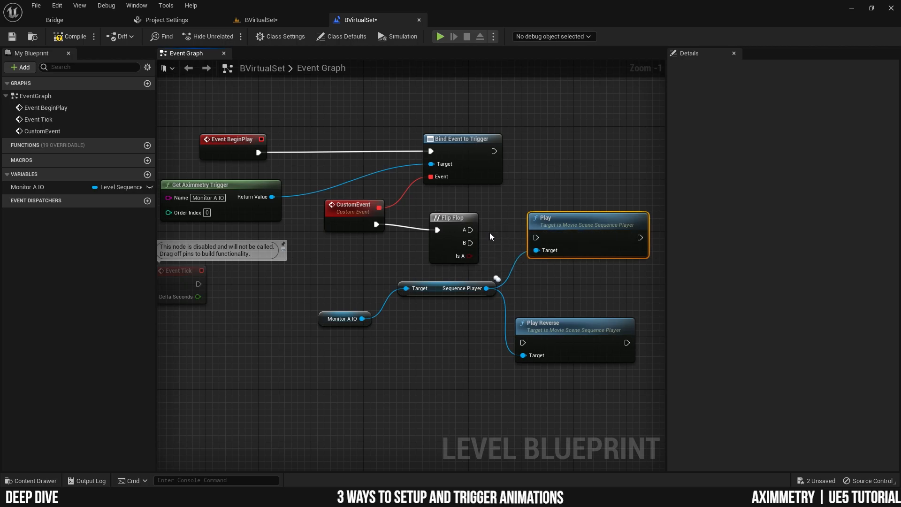
{"action": "left_click_drag", "start_coordinate": [471, 230], "coordinate": [545, 234]}
{"action": "left_click_drag", "start_coordinate": [470, 243], "coordinate": [575, 279]}
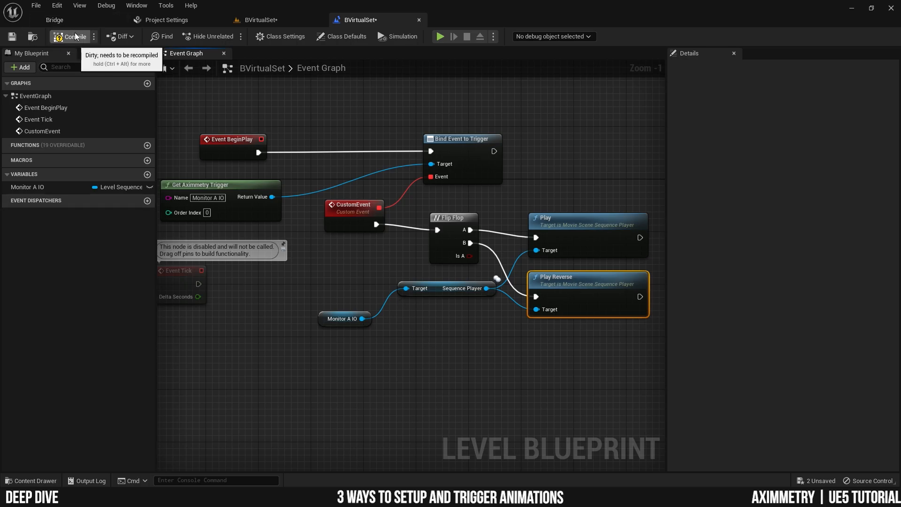
{"action": "left_click", "coordinate": [11, 37]}
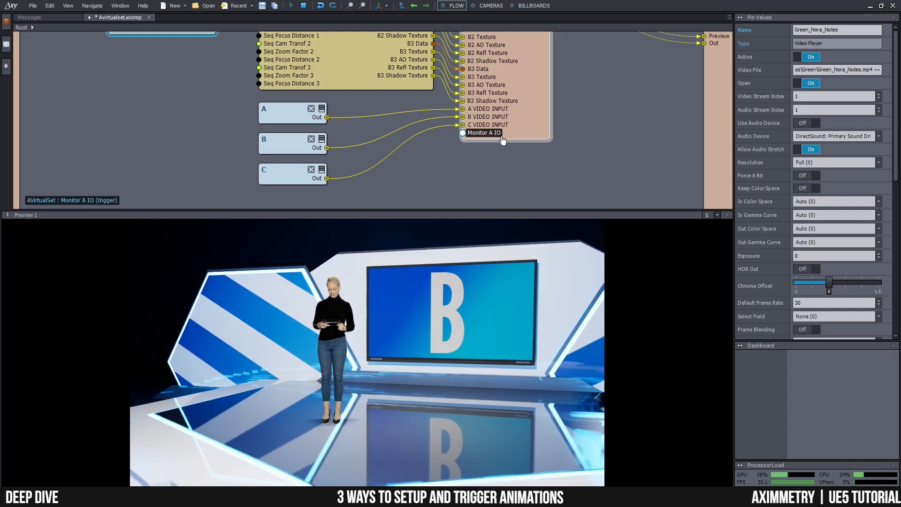
In Aximmetry, expose the AVirtualSet node's Monitor A IO pin on the root under that name and fire its dashboard trigger twice
{"action": "left_click_drag", "start_coordinate": [462, 133], "coordinate": [19, 42]}
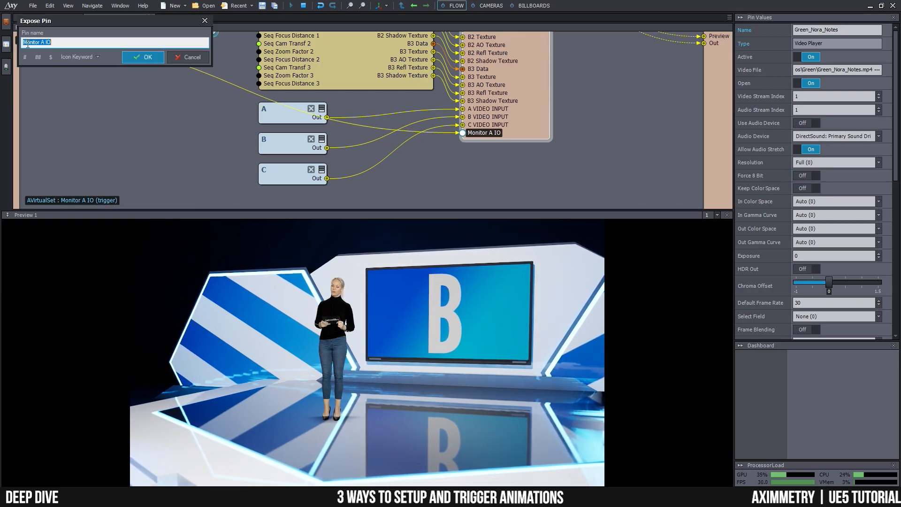
{"action": "left_click", "coordinate": [144, 59]}
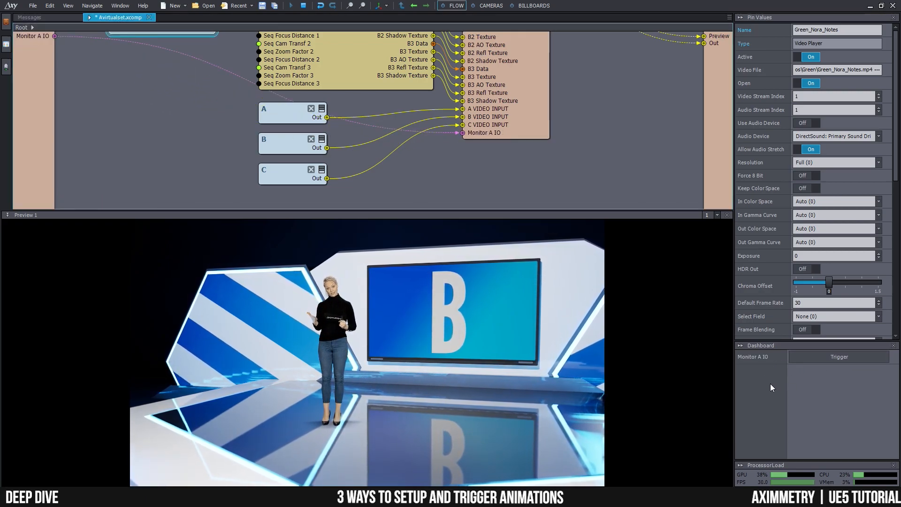
{"action": "left_click", "coordinate": [823, 358]}
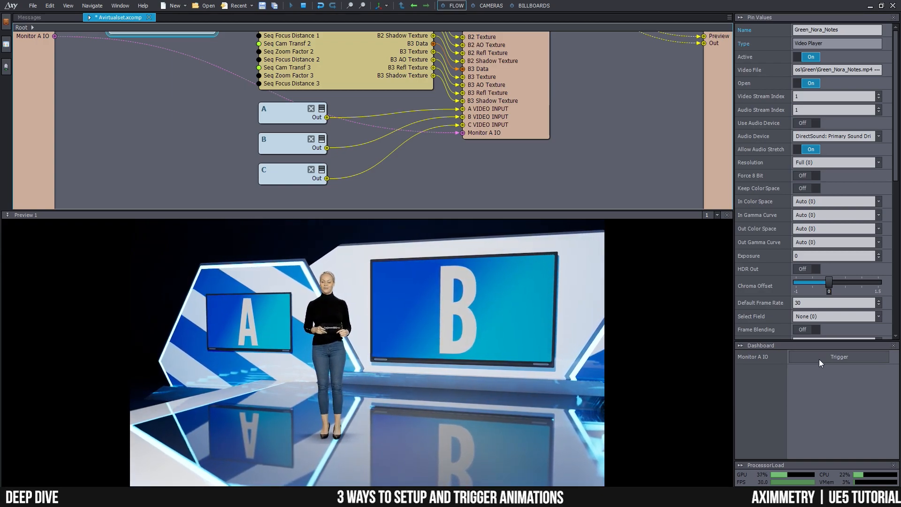
{"action": "left_click", "coordinate": [821, 357]}
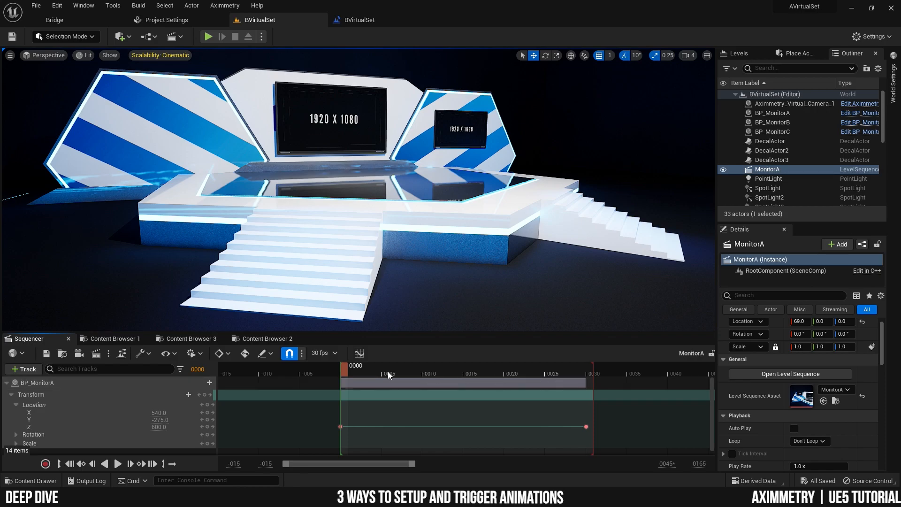
Switch to Unreal Editor and preview the MonitorA sequence by scrubbing its timeline and playing it forwards and in reverse
{"action": "left_click_drag", "start_coordinate": [348, 365], "coordinate": [571, 386]}
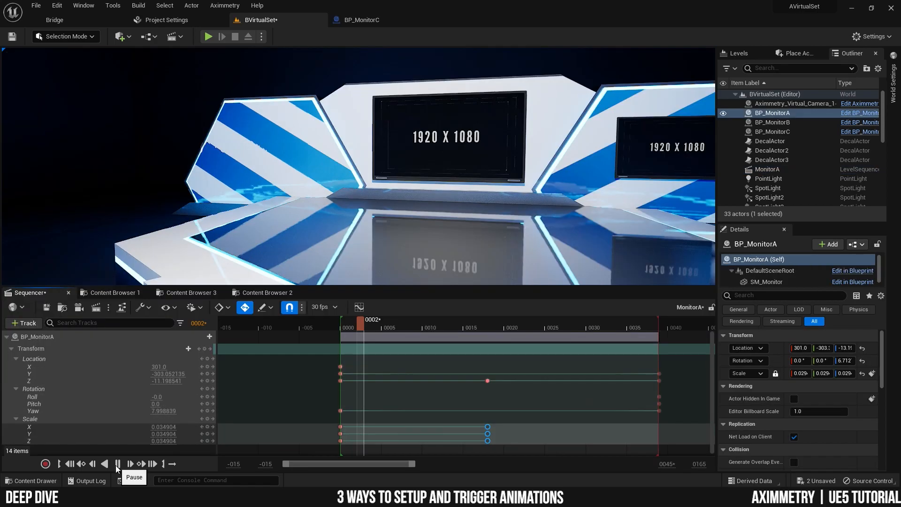
{"action": "left_click", "coordinate": [105, 464]}
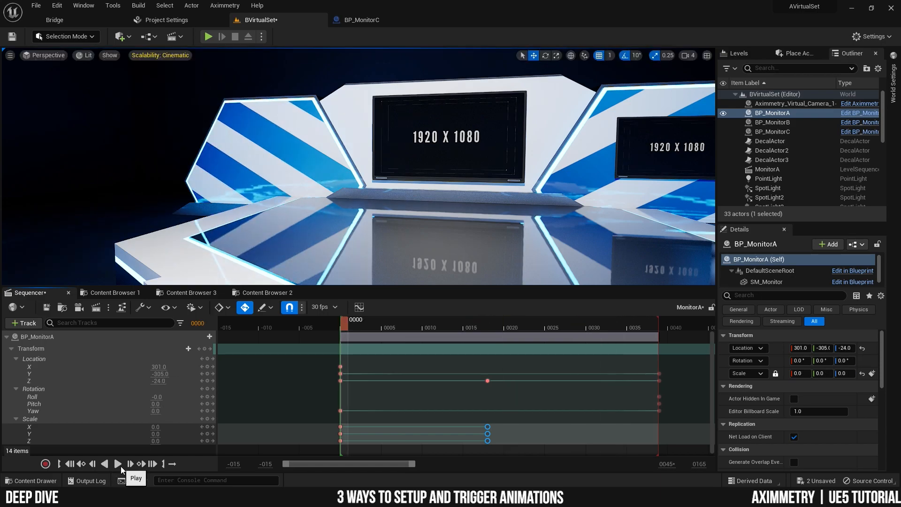
{"action": "left_click", "coordinate": [118, 465]}
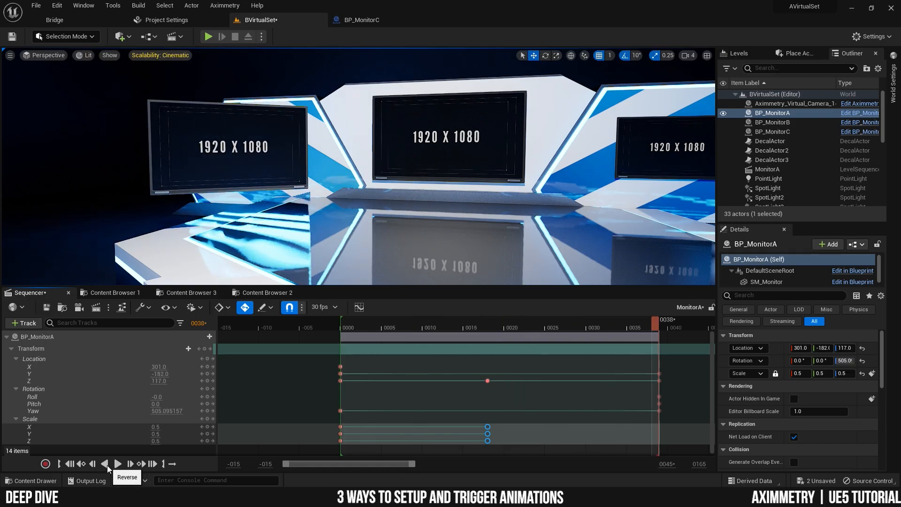
{"action": "left_click", "coordinate": [105, 464]}
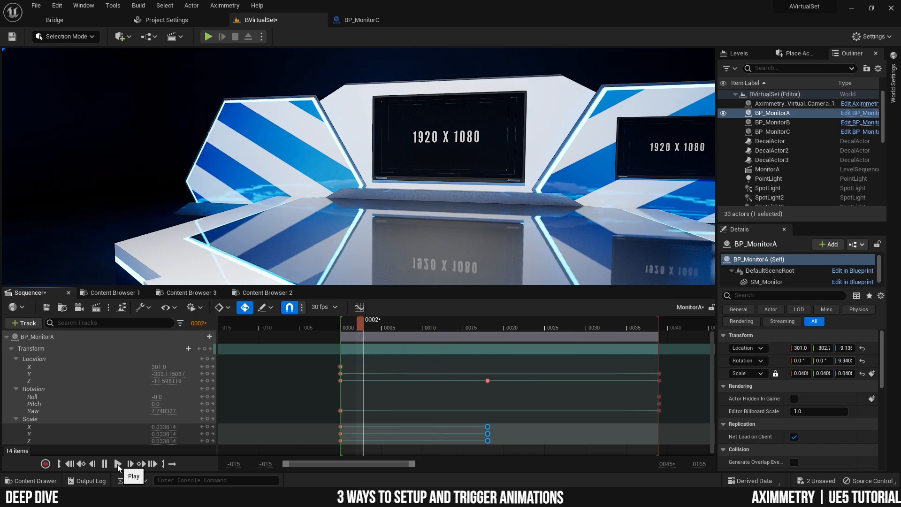
Play the MonitorA sequence through to its end and slightly enlarge the viewport above the Sequencer
{"action": "left_click", "coordinate": [118, 464]}
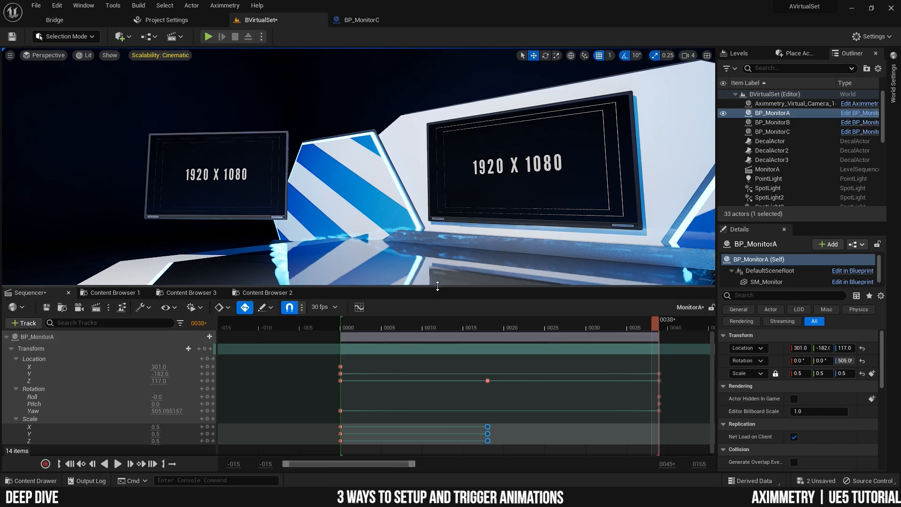
{"action": "left_click_drag", "start_coordinate": [438, 285], "coordinate": [438, 290]}
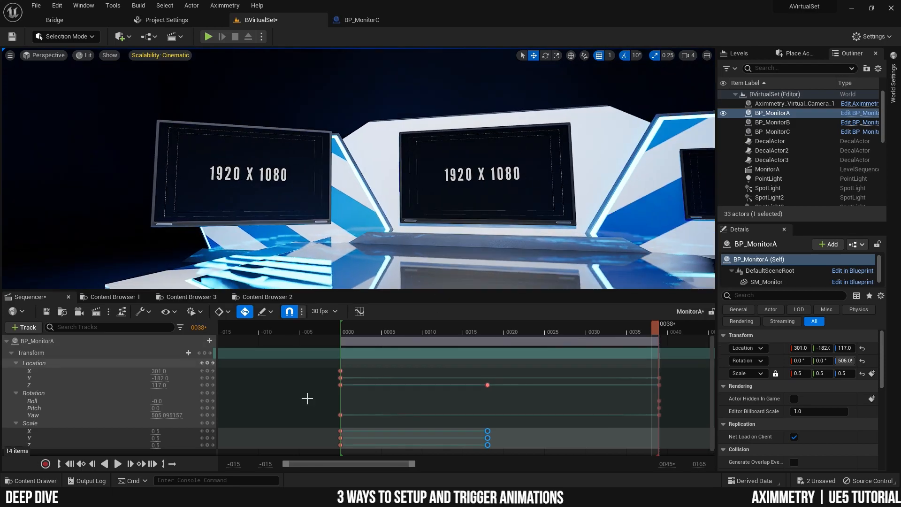
{"action": "left_click", "coordinate": [105, 466]}
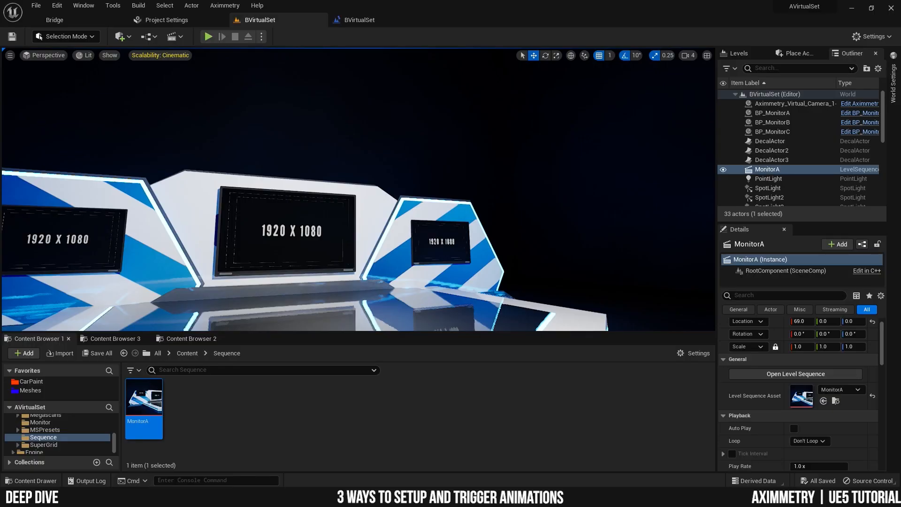
Select the centre monitor BP_MonitorB and check the mobility of its DefaultSceneRoot and SM_Monitor components
{"action": "key", "text": "w"}
{"action": "mouse_move", "coordinate": [286, 195]}
{"action": "right_mouse_down"}
{"action": "mouse_move", "coordinate": [262, 214]}
{"action": "mouse_move", "coordinate": [287, 195]}
{"action": "right_mouse_up"}
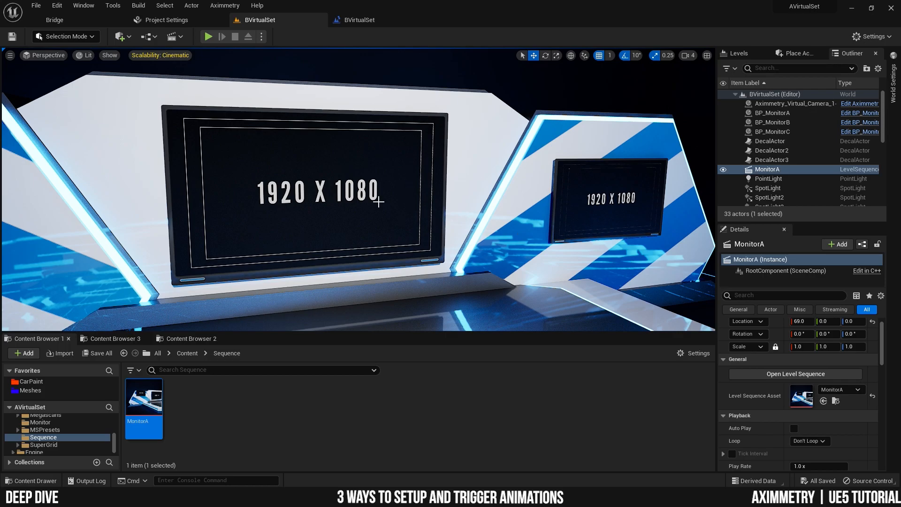
{"action": "left_click", "coordinate": [352, 129]}
{"action": "key", "text": "f"}
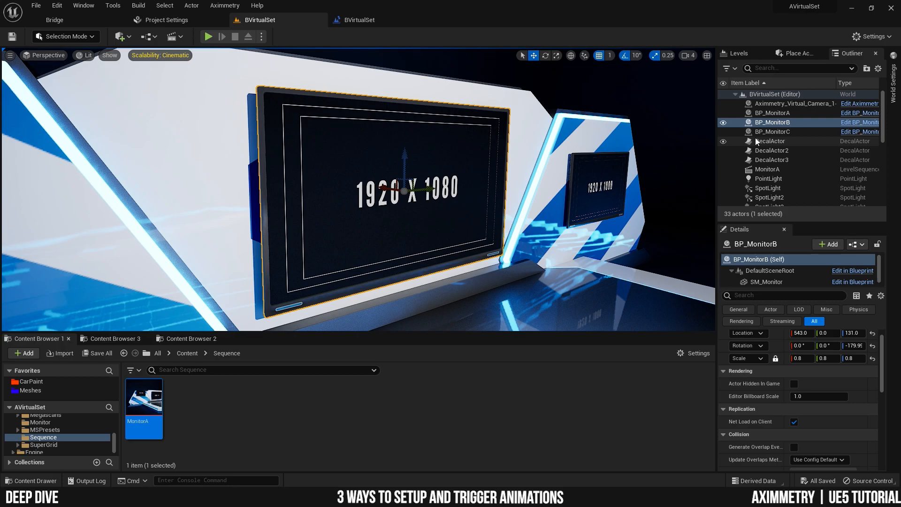
{"action": "scroll", "coordinate": [781, 337], "scroll_direction": "down", "scroll_amount": 1}
{"action": "scroll", "coordinate": [782, 336], "scroll_direction": "up", "scroll_amount": 2}
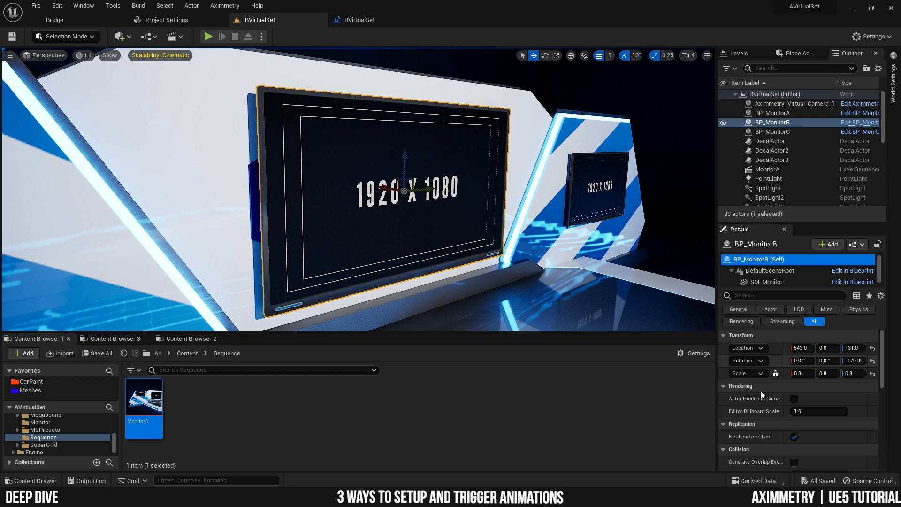
{"action": "left_click", "coordinate": [784, 271]}
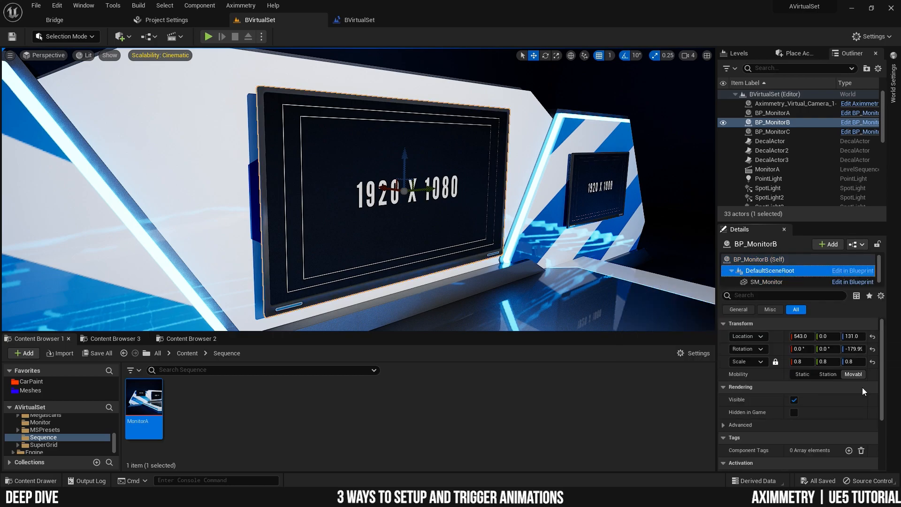
{"action": "left_click", "coordinate": [775, 281]}
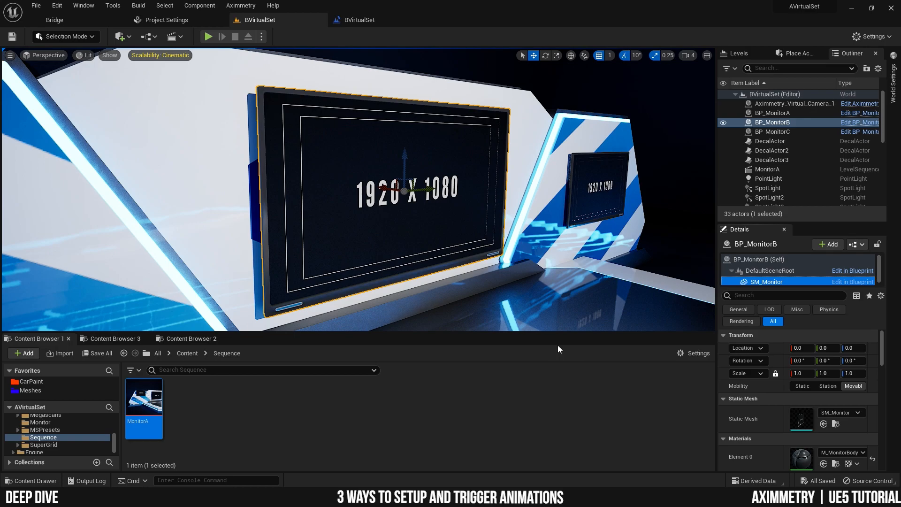
Select the glossy stage floor mesh SuperGrid_Hexagon18 and examine its Mobility setting
{"action": "right_click_drag", "start_coordinate": [554, 315], "coordinate": [539, 270]}
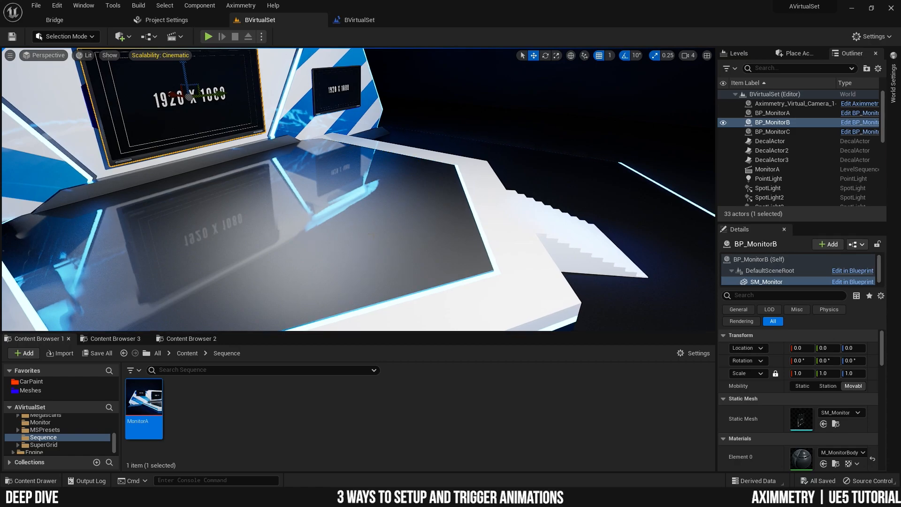
{"action": "left_click", "coordinate": [446, 255]}
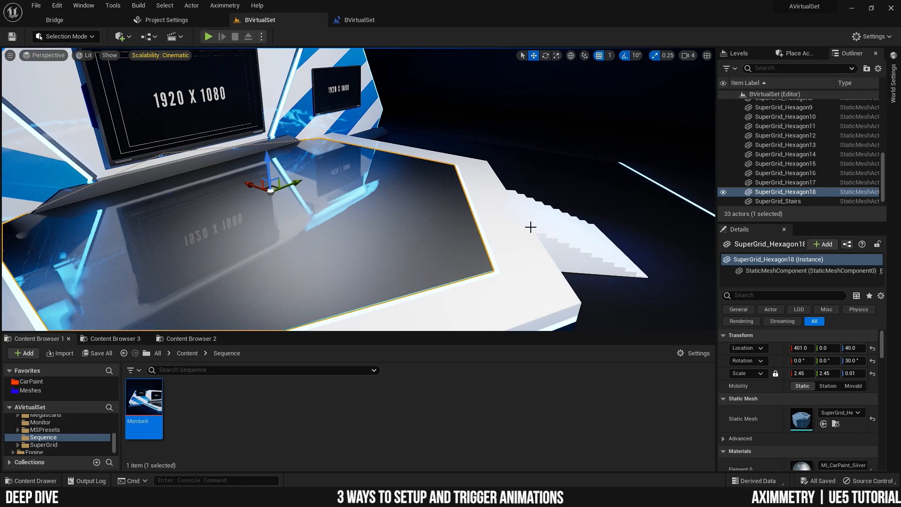
{"action": "right_click_drag", "start_coordinate": [359, 190], "coordinate": [315, 188]}
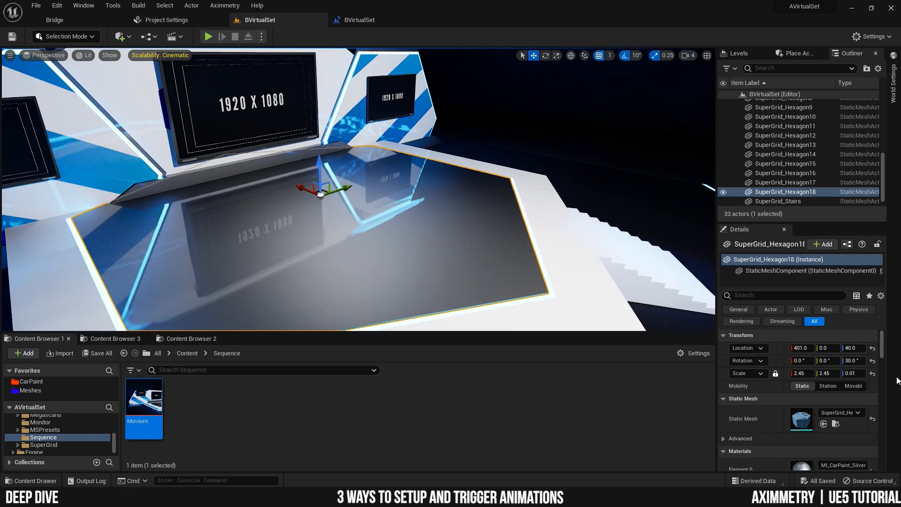
{"action": "left_click", "coordinate": [857, 386]}
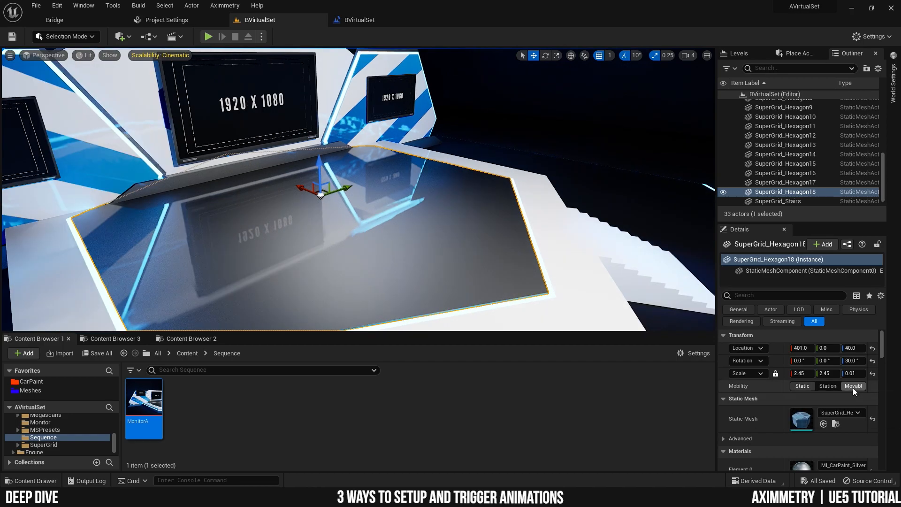
{"action": "right_click_drag", "start_coordinate": [394, 174], "coordinate": [386, 174]}
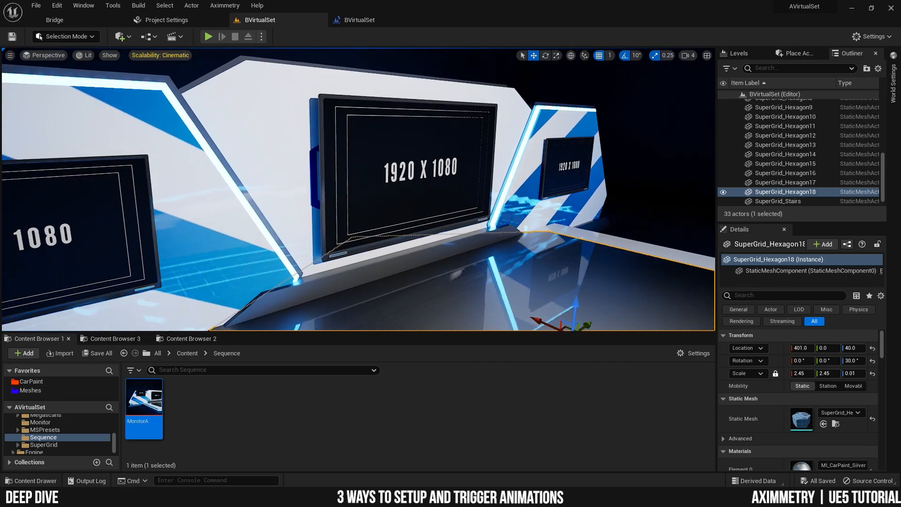
Select BP_MonitorB in the level and create a reference to it in the level blueprint's event graph
{"action": "left_click", "coordinate": [386, 175]}
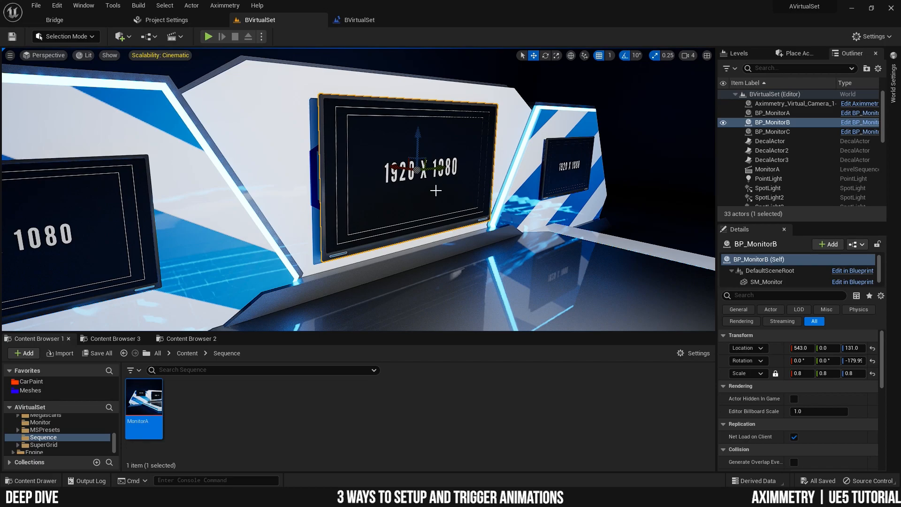
{"action": "left_click", "coordinate": [364, 21]}
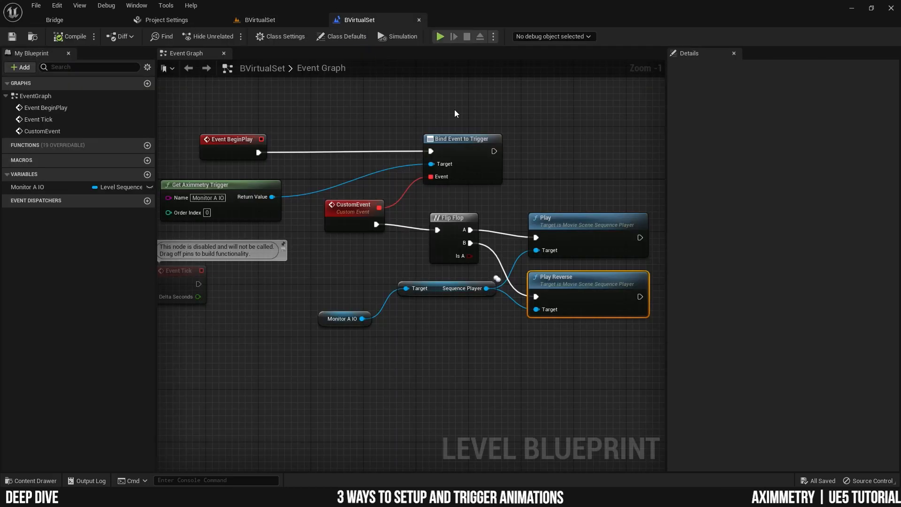
{"action": "right_click_drag", "start_coordinate": [579, 146], "coordinate": [459, 158]}
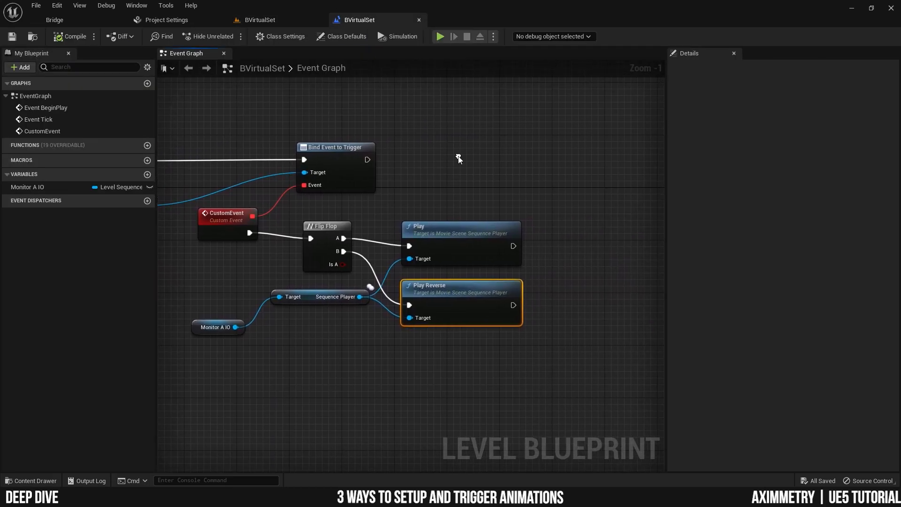
{"action": "right_click", "coordinate": [563, 184]}
{"action": "left_click", "coordinate": [580, 215]}
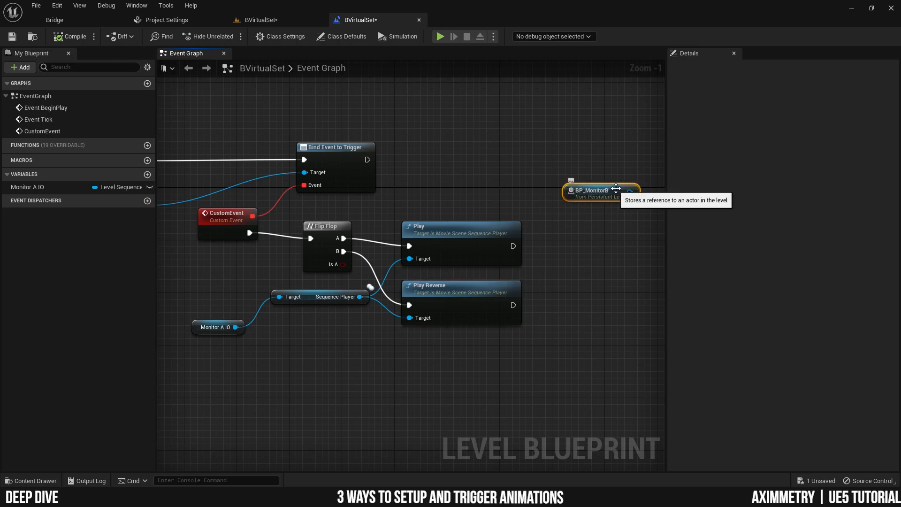
Place the BP_MonitorB reference node just above the Bind Event to Trigger node
{"action": "left_click_drag", "start_coordinate": [611, 188], "coordinate": [543, 178]}
{"action": "left_click", "coordinate": [280, 21]}
{"action": "left_click", "coordinate": [367, 22]}
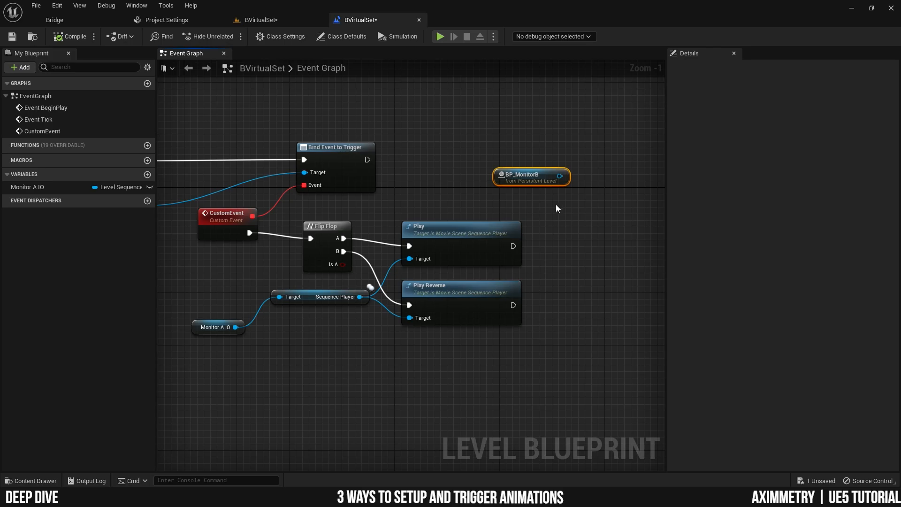
{"action": "left_click_drag", "start_coordinate": [552, 177], "coordinate": [499, 170]}
{"action": "right_click_drag", "start_coordinate": [531, 143], "coordinate": [603, 198]}
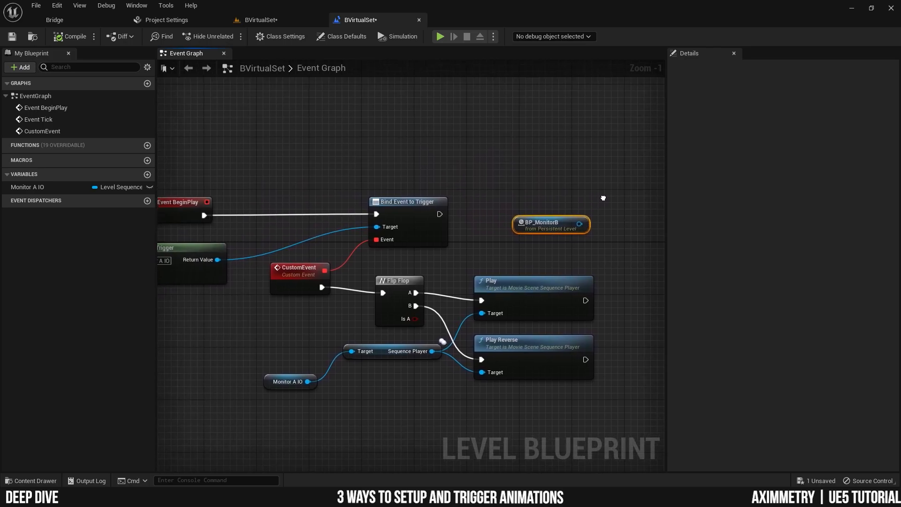
{"action": "right_click_drag", "start_coordinate": [545, 157], "coordinate": [580, 127]}
{"action": "left_click_drag", "start_coordinate": [602, 192], "coordinate": [559, 136]}
{"action": "left_click", "coordinate": [528, 181]}
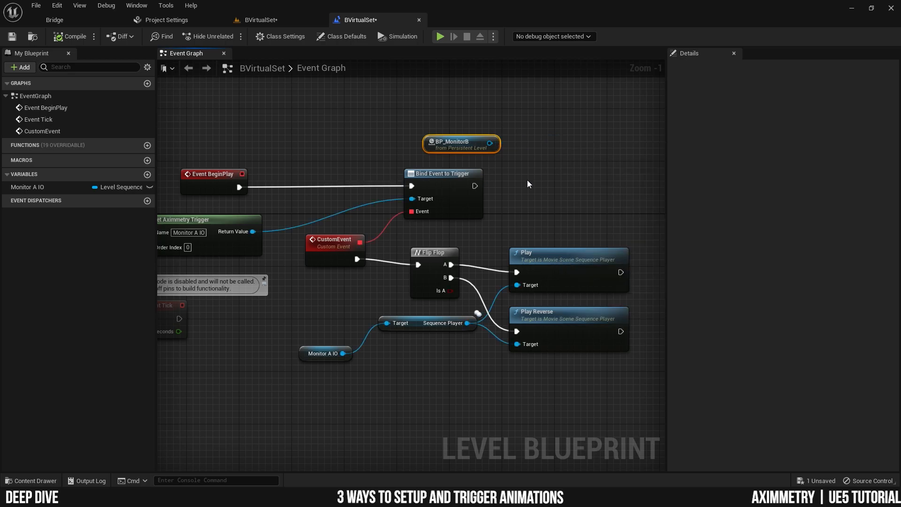
Add a Get Aximmetry Transformation node beside Bind Event to Trigger and set its Name to Monitor B Pos
{"action": "left_click", "coordinate": [527, 182]}
{"action": "right_click", "coordinate": [527, 182]}
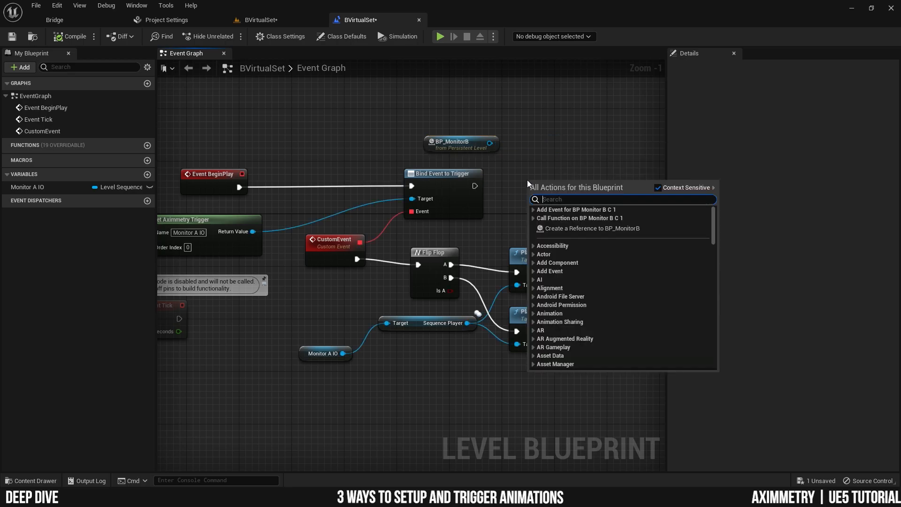
{"action": "type", "text": "get aximm"}
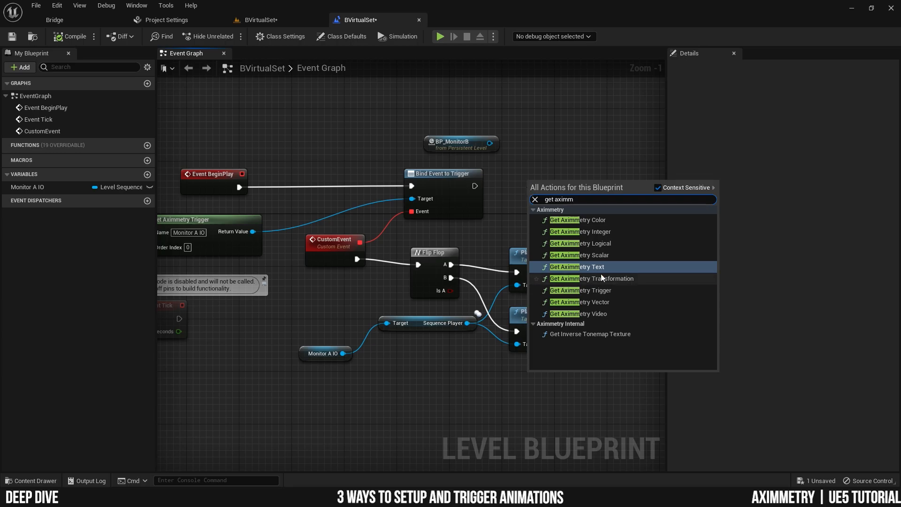
{"action": "left_click", "coordinate": [601, 278]}
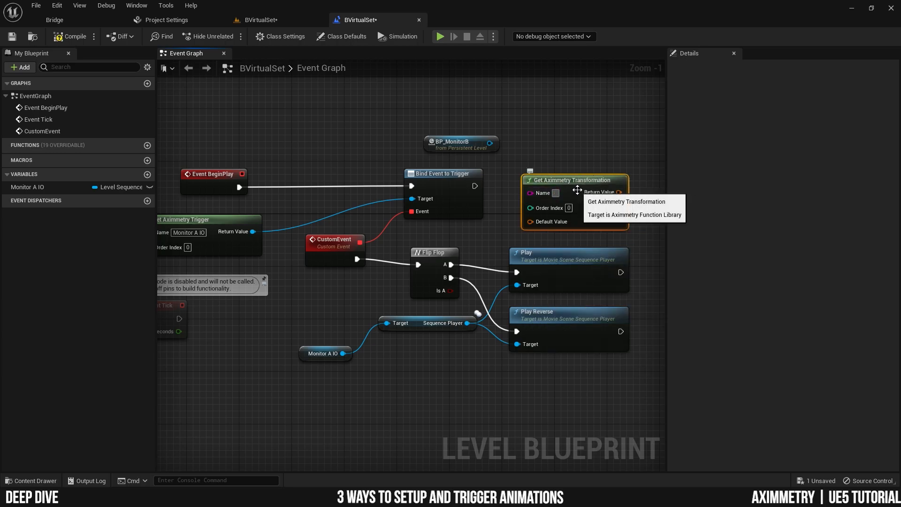
{"action": "type", "text": "Monitor"}
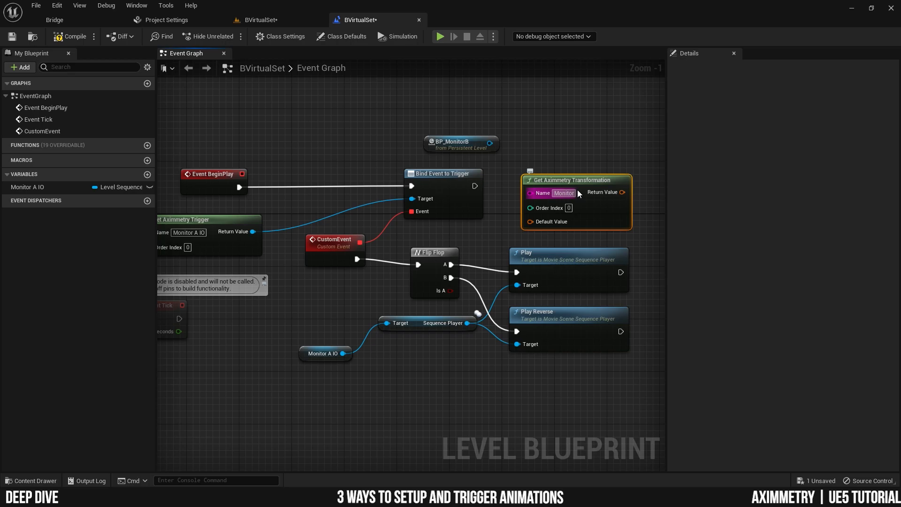
{"action": "type", "text": " B Po"}
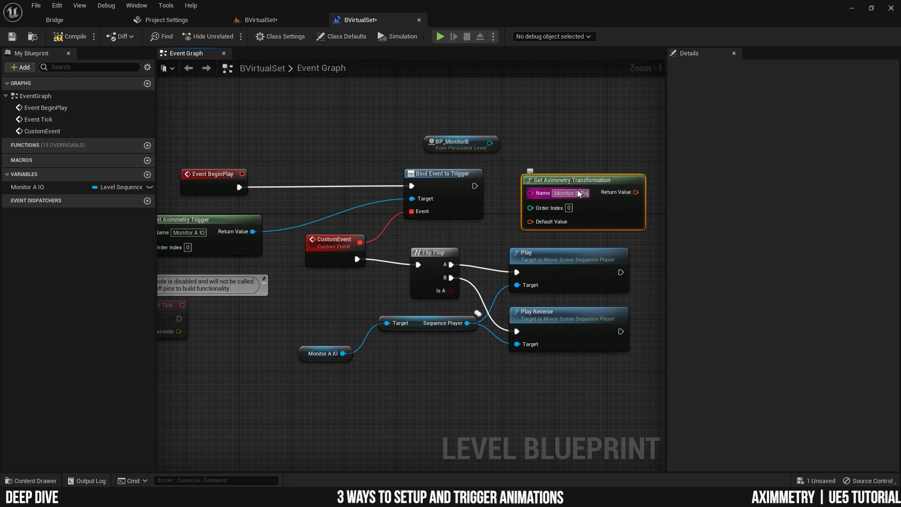
{"action": "type", "text": "s"}
{"action": "key", "text": "Return"}
{"action": "left_click", "coordinate": [577, 149]}
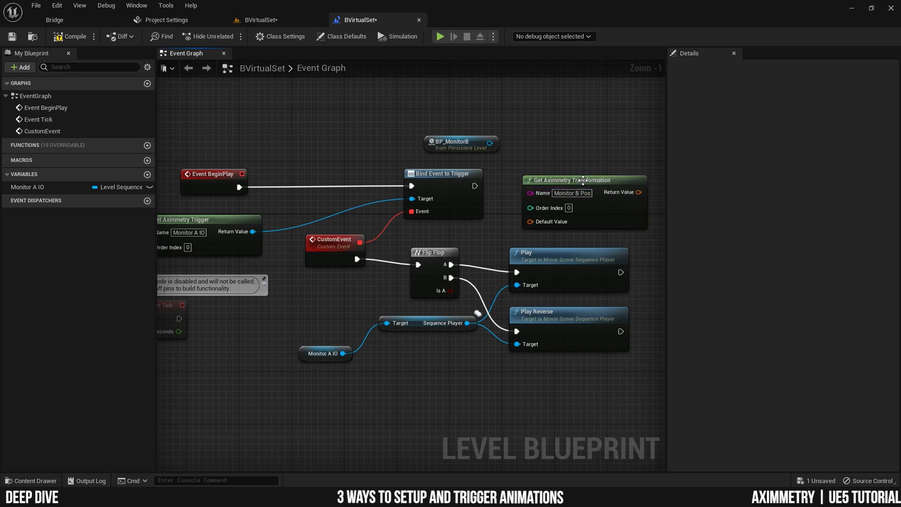
Add a Set World Transform (DefaultSceneRoot) node from the BP_MonitorB reference's output
{"action": "mouse_move", "coordinate": [550, 168]}
{"action": "right_mouse_down"}
{"action": "mouse_move", "coordinate": [566, 157]}
{"action": "mouse_move", "coordinate": [552, 158]}
{"action": "right_mouse_up"}
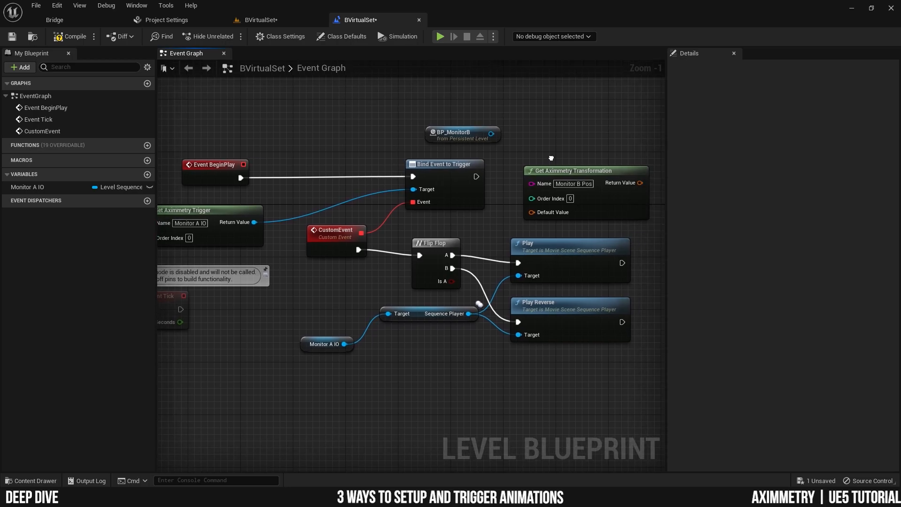
{"action": "left_click_drag", "start_coordinate": [492, 134], "coordinate": [556, 128]}
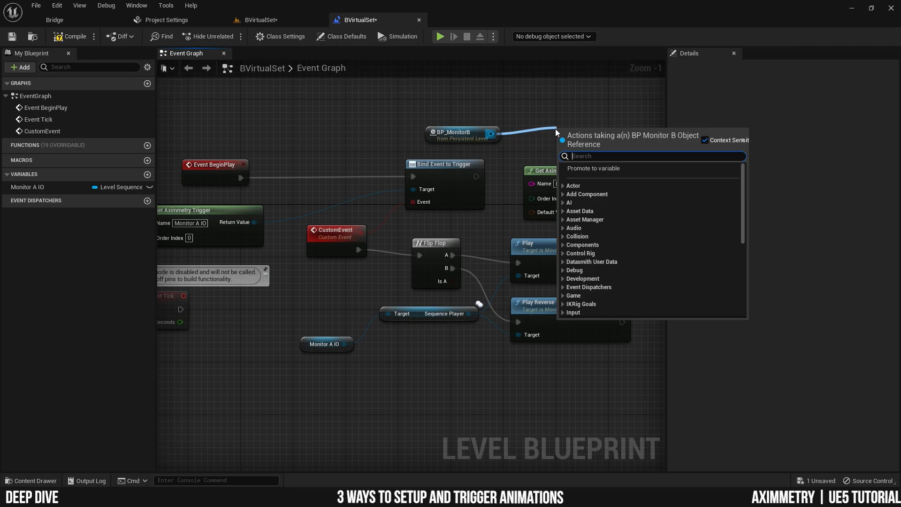
{"action": "type", "text": "set w"}
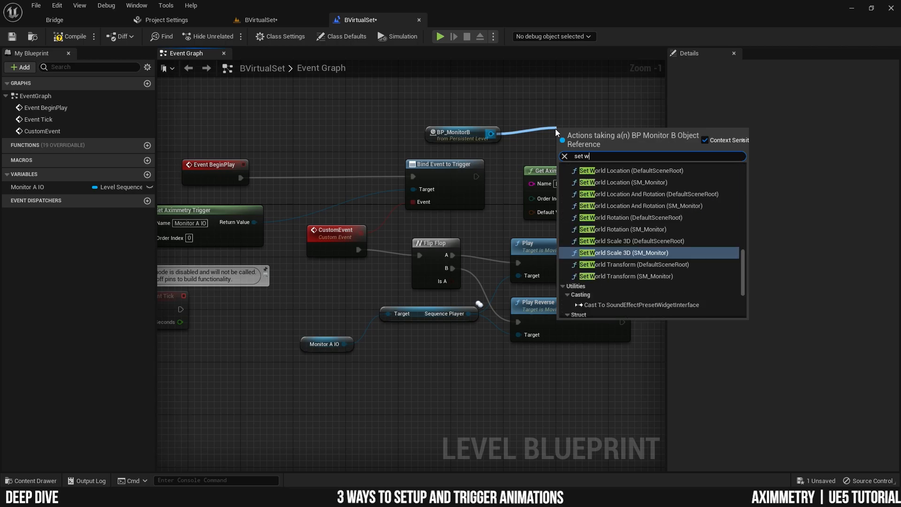
{"action": "type", "text": "orld"}
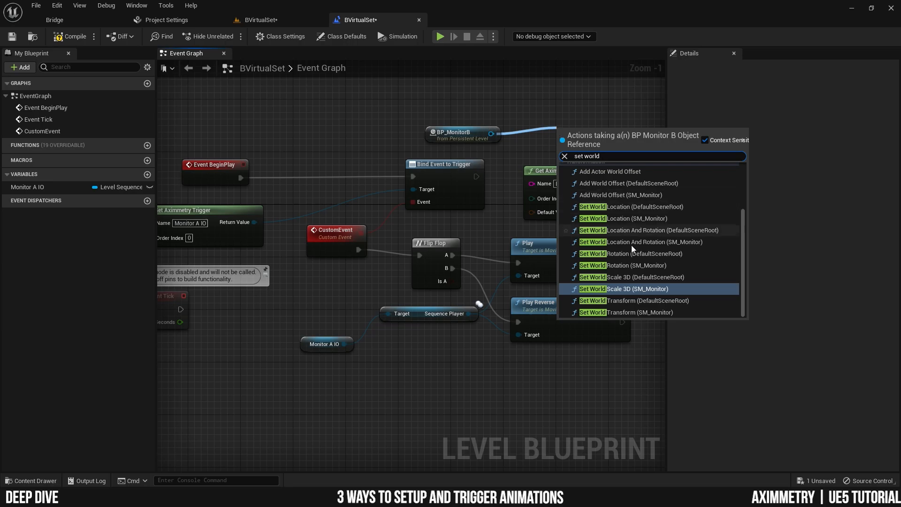
{"action": "left_click", "coordinate": [625, 301]}
{"action": "scroll", "coordinate": [471, 97], "scroll_direction": "down", "scroll_amount": 2}
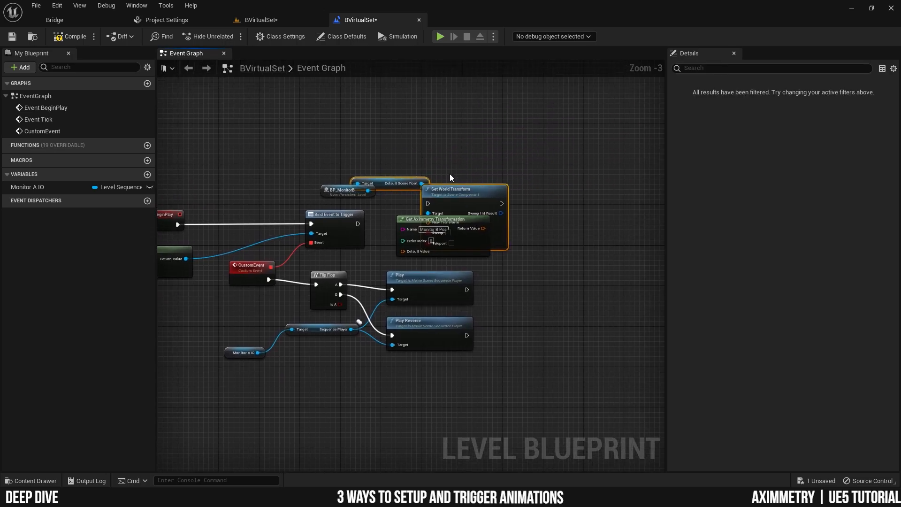
Arrange the Default Scene Root node after the BP_MonitorB reference and move Set World Transform right of Get Aximmetry Transformation
{"action": "left_click_drag", "start_coordinate": [466, 184], "coordinate": [541, 161]}
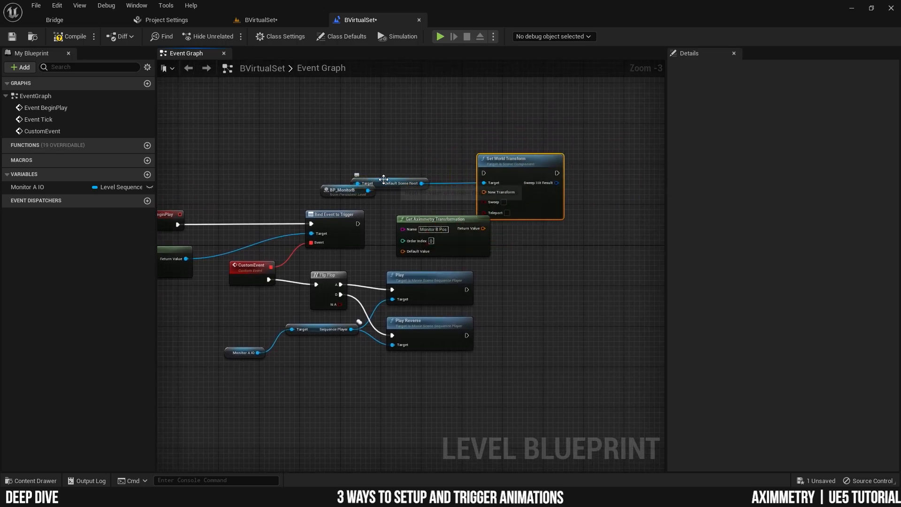
{"action": "left_click_drag", "start_coordinate": [384, 181], "coordinate": [416, 177]}
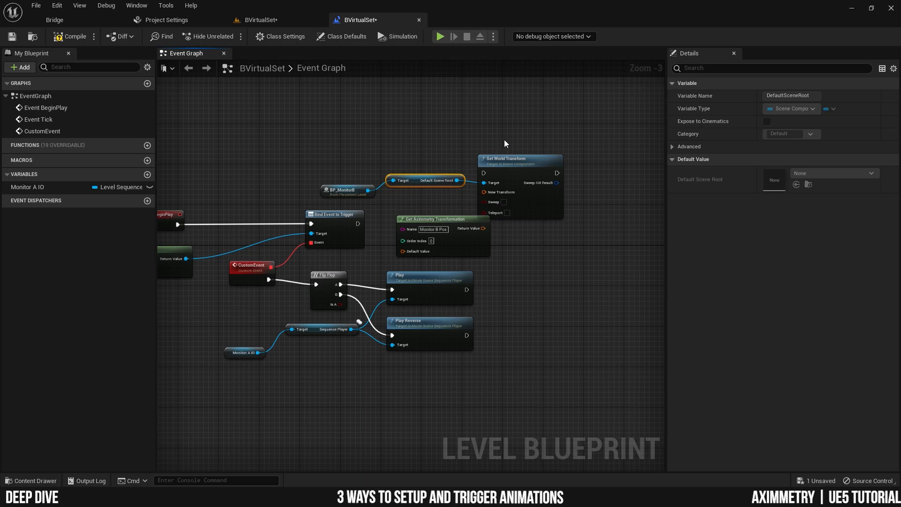
{"action": "scroll", "coordinate": [441, 151], "scroll_direction": "up", "scroll_amount": 3}
{"action": "left_click", "coordinate": [540, 160]}
{"action": "left_click_drag", "start_coordinate": [540, 160], "coordinate": [614, 159]}
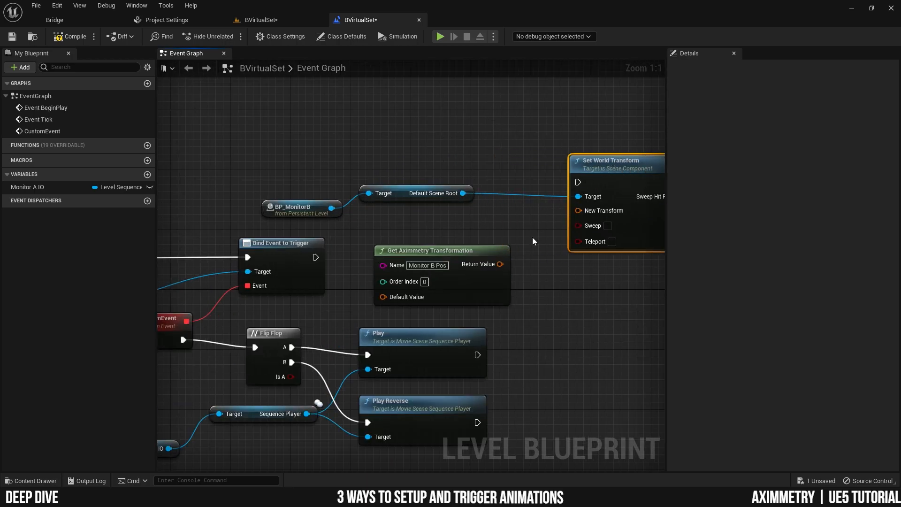
{"action": "right_click_drag", "start_coordinate": [467, 229], "coordinate": [442, 224]}
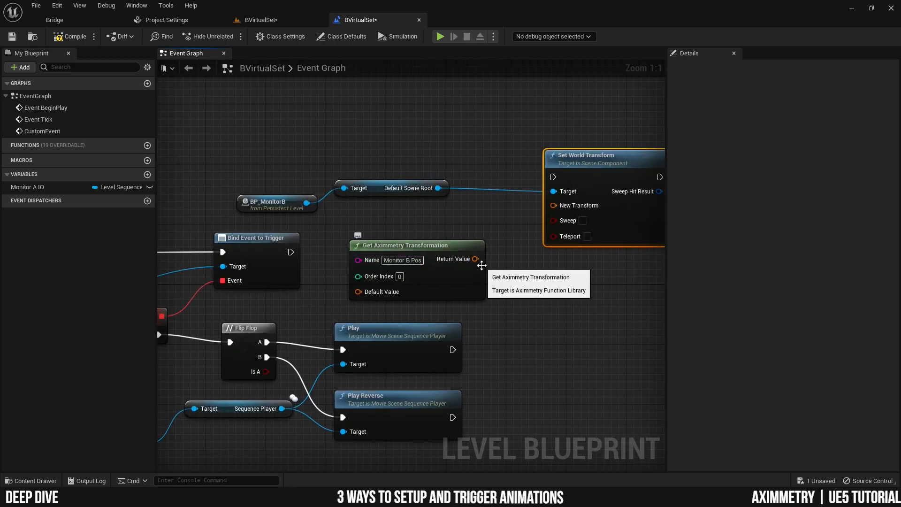
Connect Get Aximmetry Transformation's Return Value to New Transform on Set World Transform and shift the Get Aximmetry Transformation node slightly up and left
{"action": "left_click_drag", "start_coordinate": [475, 259], "coordinate": [554, 206]}
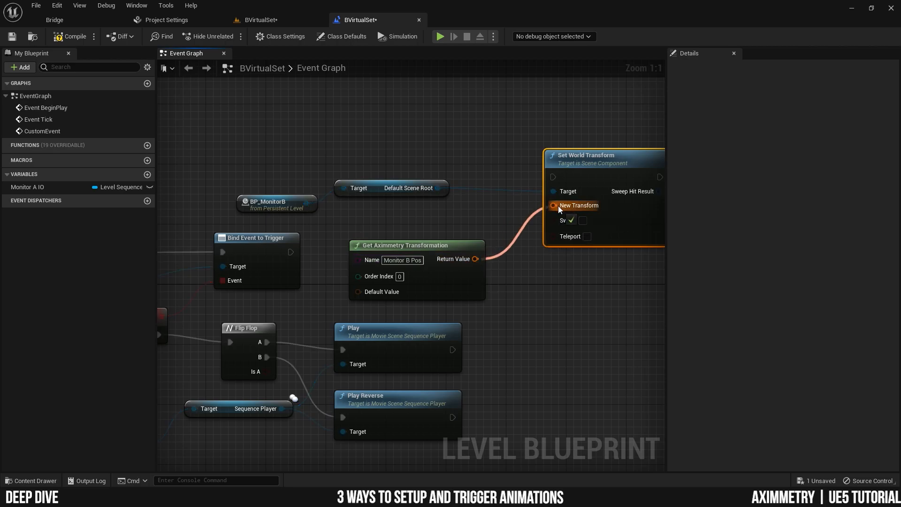
{"action": "mouse_move", "coordinate": [469, 256]}
{"action": "left_mouse_down"}
{"action": "mouse_move", "coordinate": [475, 227]}
{"action": "mouse_move", "coordinate": [461, 250]}
{"action": "left_mouse_up"}
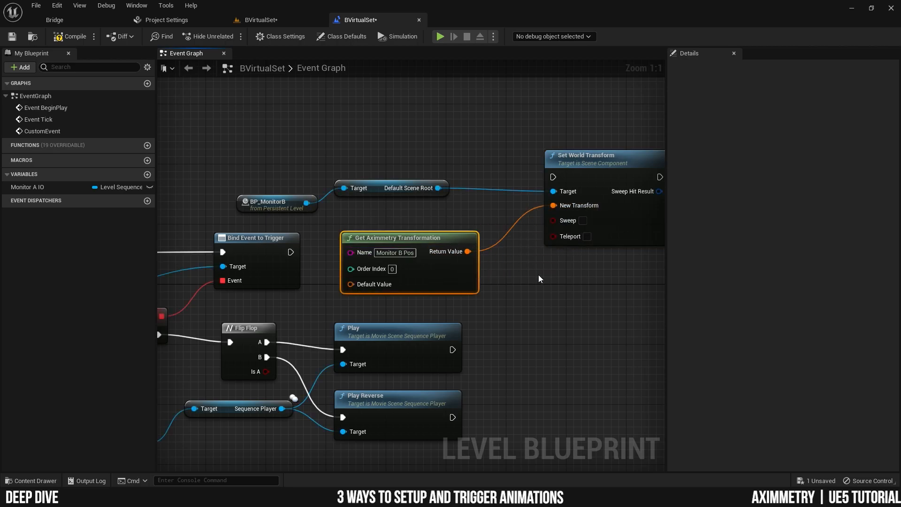
Move the BP_MonitorB, Default Scene Root, Get Aximmetry Transformation and Set World Transform nodes together to just below the Event Tick node
{"action": "right_click_drag", "start_coordinate": [541, 276], "coordinate": [593, 299]}
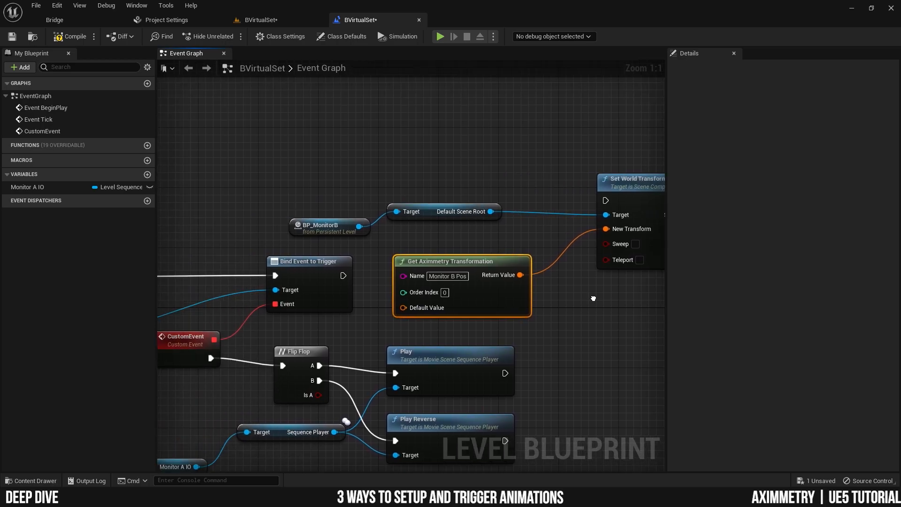
{"action": "scroll", "coordinate": [590, 300], "scroll_direction": "down", "scroll_amount": 1}
{"action": "left_click_drag", "start_coordinate": [370, 271], "coordinate": [596, 139]}
{"action": "left_click_drag", "start_coordinate": [374, 140], "coordinate": [532, 258]}
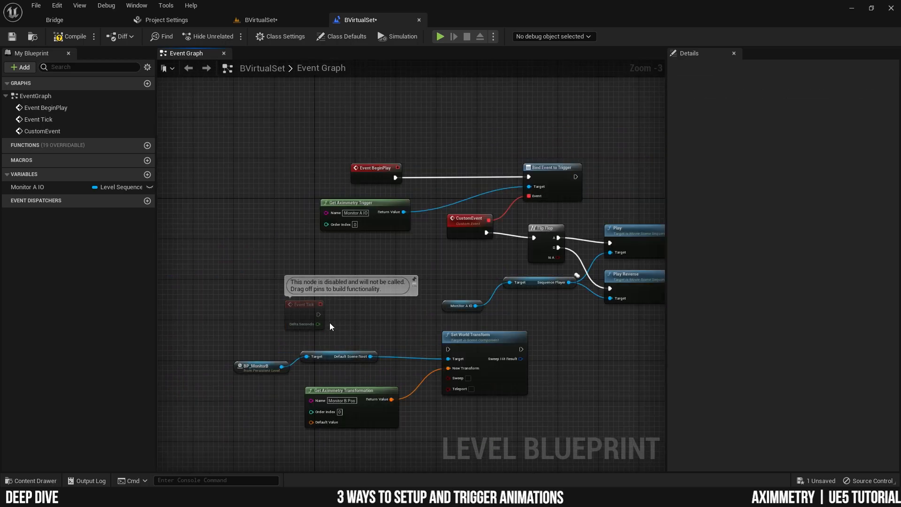
Connect Event Tick's execution output to the execution input of Set World Transform
{"action": "left_click_drag", "start_coordinate": [318, 314], "coordinate": [448, 348]}
{"action": "scroll", "coordinate": [376, 352], "scroll_direction": "up", "scroll_amount": 1}
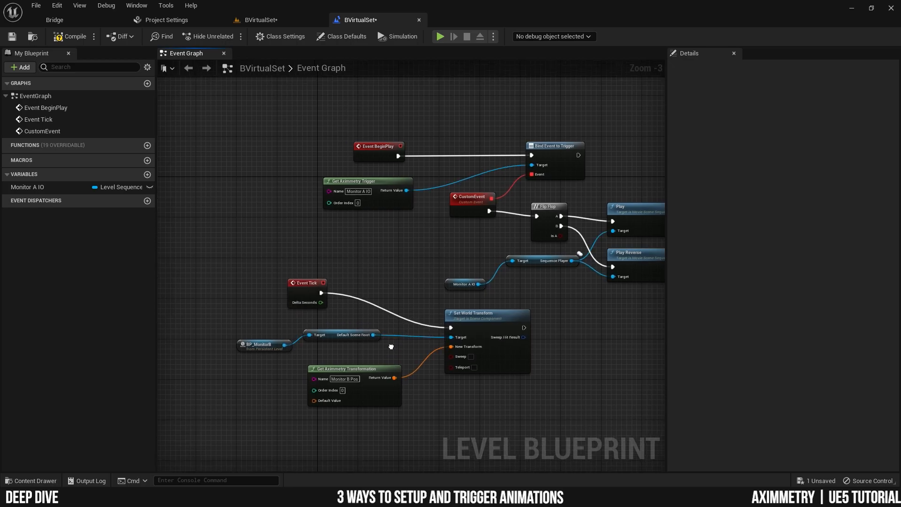
{"action": "scroll", "coordinate": [327, 342], "scroll_direction": "up", "scroll_amount": 1}
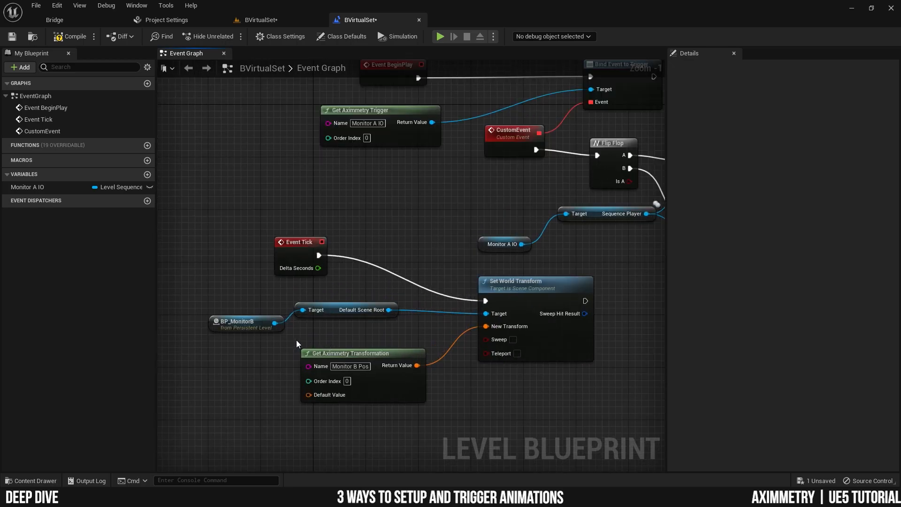